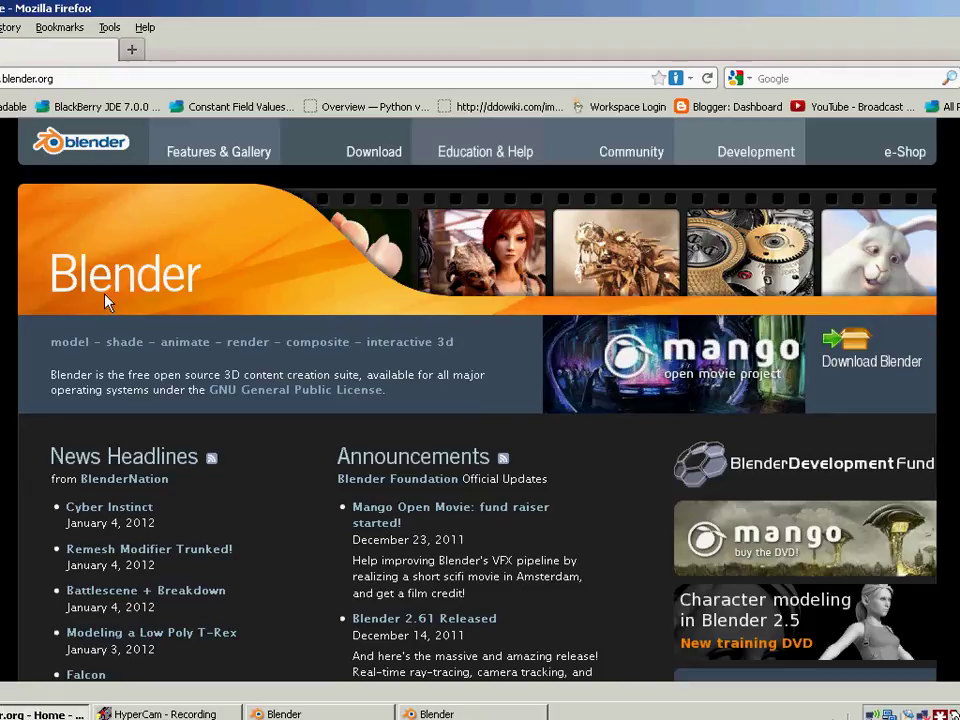
Step: Open the Blender download page, switch to the running Blender 2.61 program and dismiss its splash screen
{"action": "left_click", "coordinate": [389, 158]}
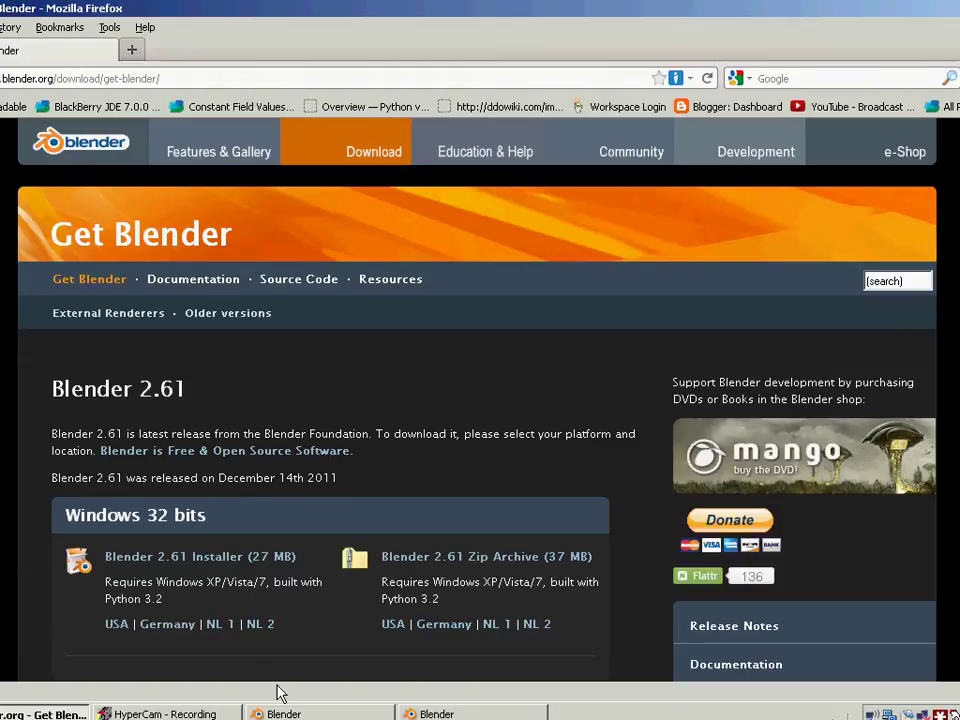
{"action": "left_click", "coordinate": [418, 714]}
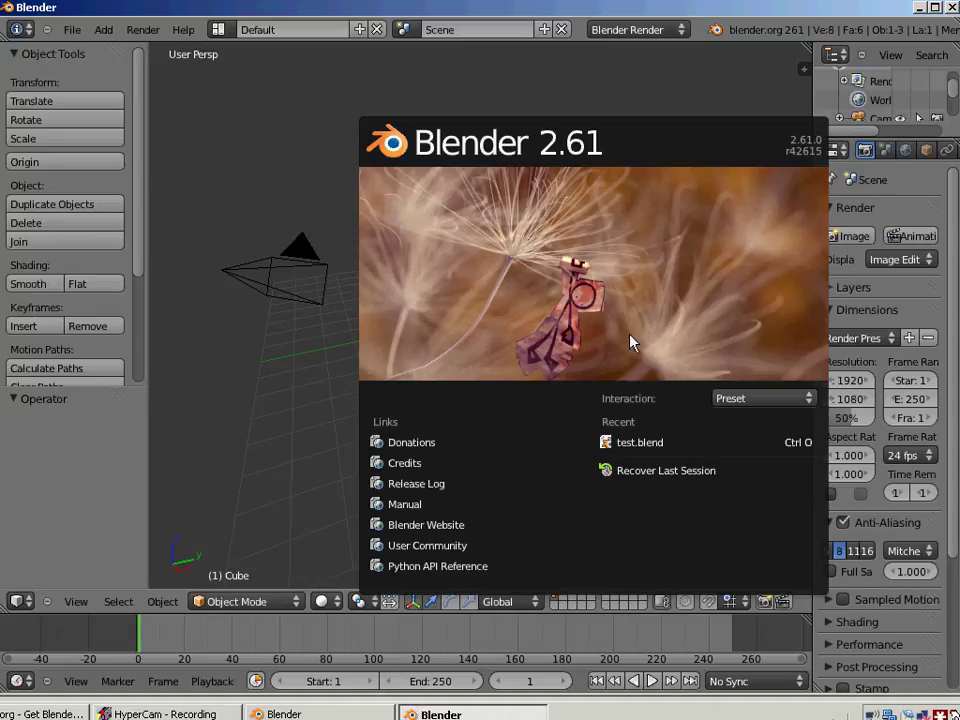
{"action": "left_click", "coordinate": [495, 344]}
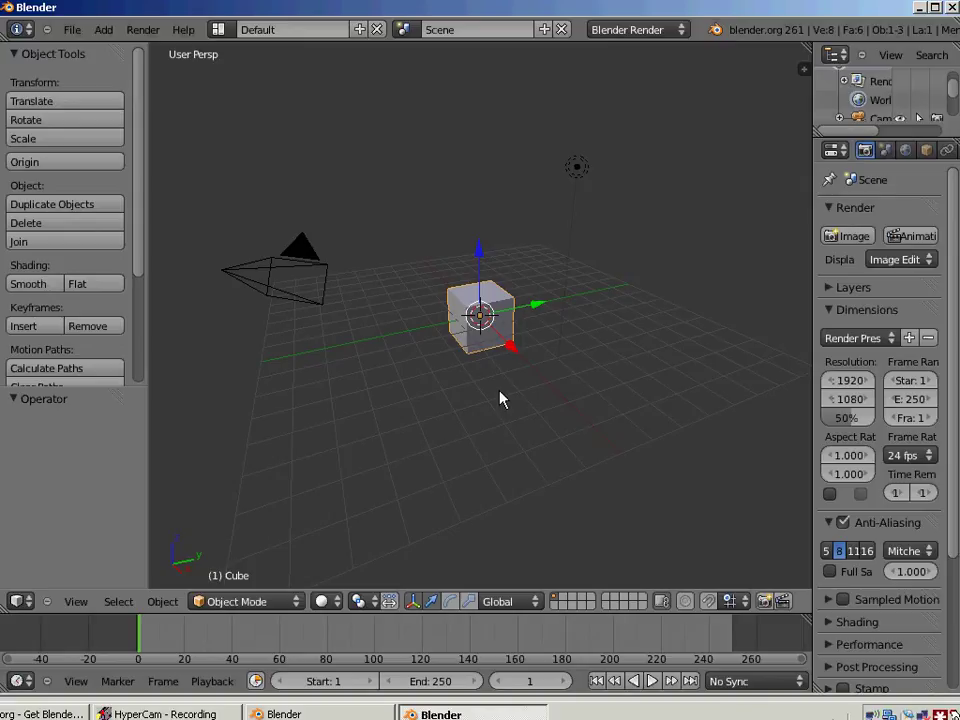
Step: Select the default scene's camera, lamp and cube in turn, ending on the camera
{"action": "right_click", "coordinate": [576, 168]}
{"action": "right_click", "coordinate": [308, 283]}
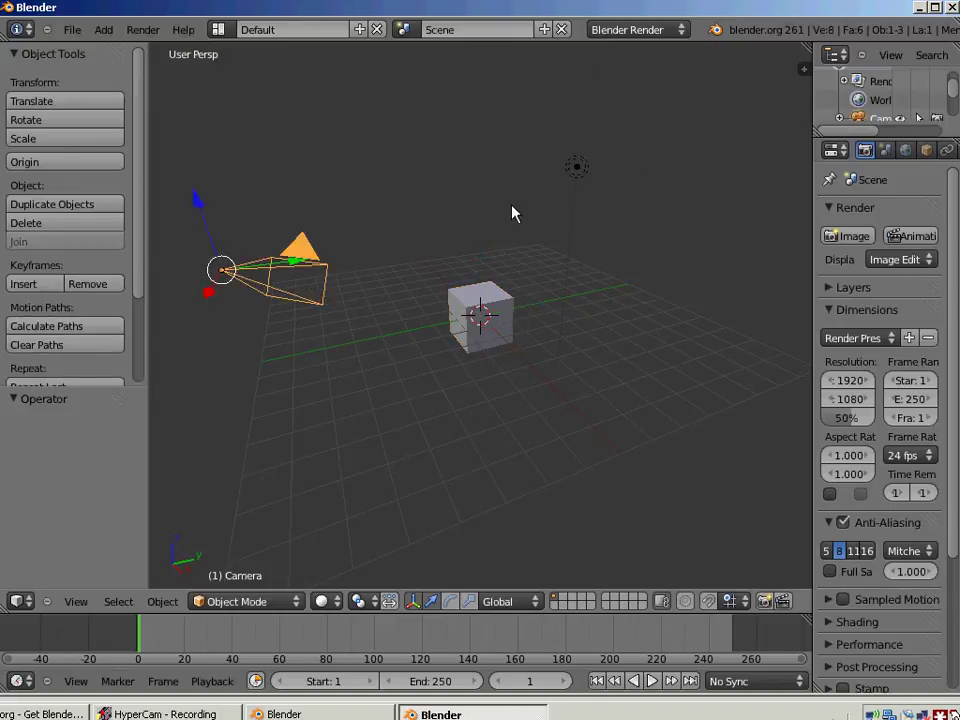
{"action": "right_click", "coordinate": [577, 170]}
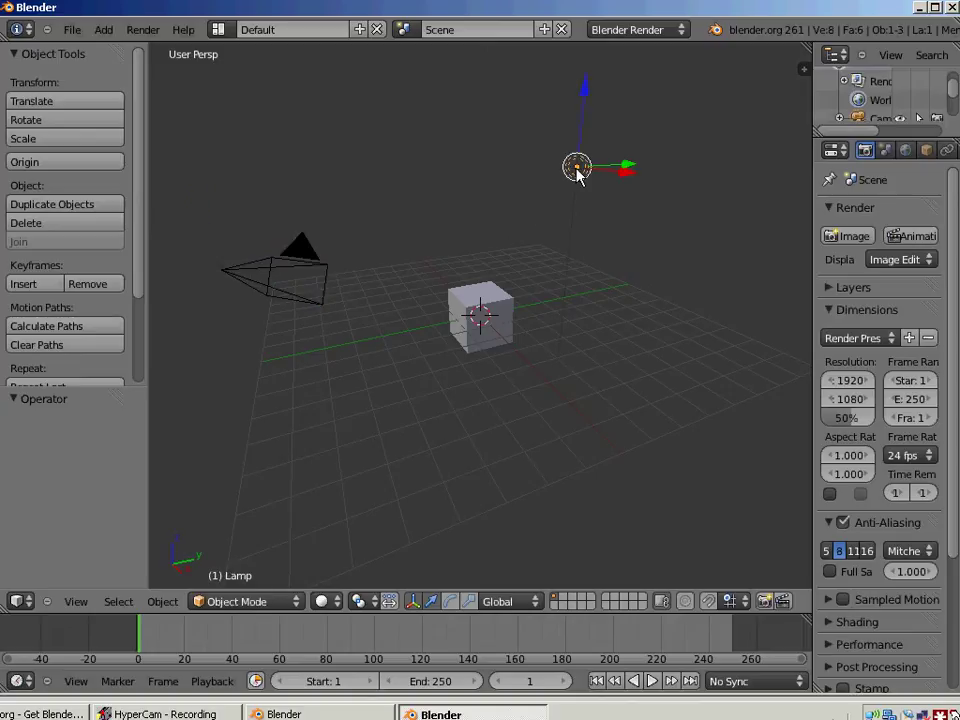
{"action": "right_click", "coordinate": [476, 305]}
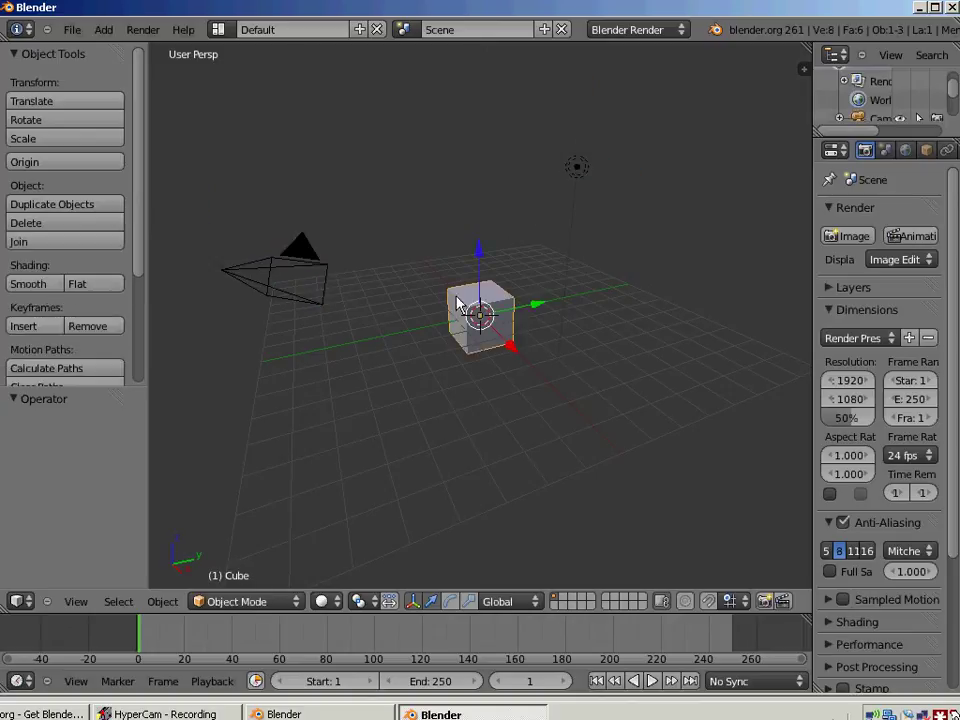
{"action": "right_click", "coordinate": [298, 272]}
{"action": "right_click", "coordinate": [577, 168]}
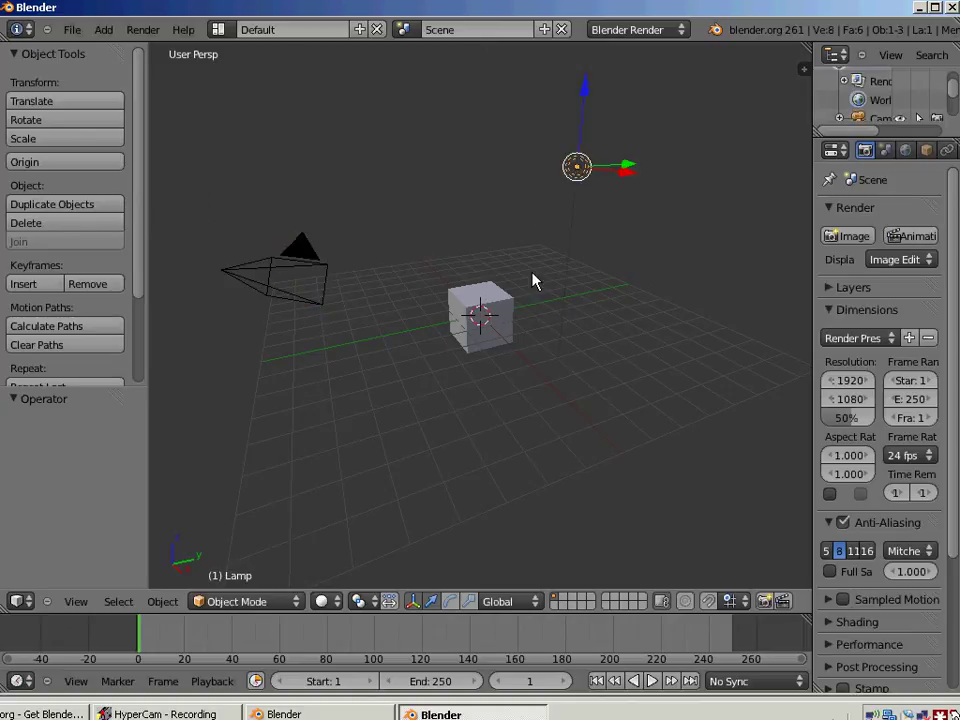
{"action": "right_click", "coordinate": [488, 318]}
{"action": "right_click", "coordinate": [268, 289]}
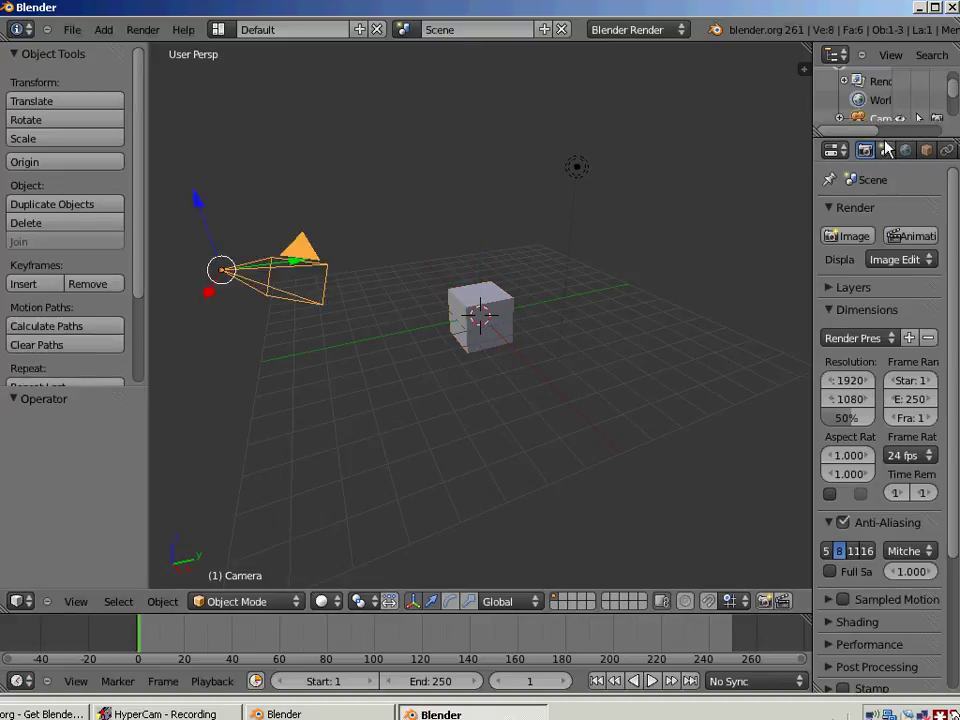
Step: Enlarge the Outliner in height and width so all scene objects are readable, and select the lamp, camera and finally the cube
{"action": "left_click_drag", "start_coordinate": [882, 138], "coordinate": [884, 264]}
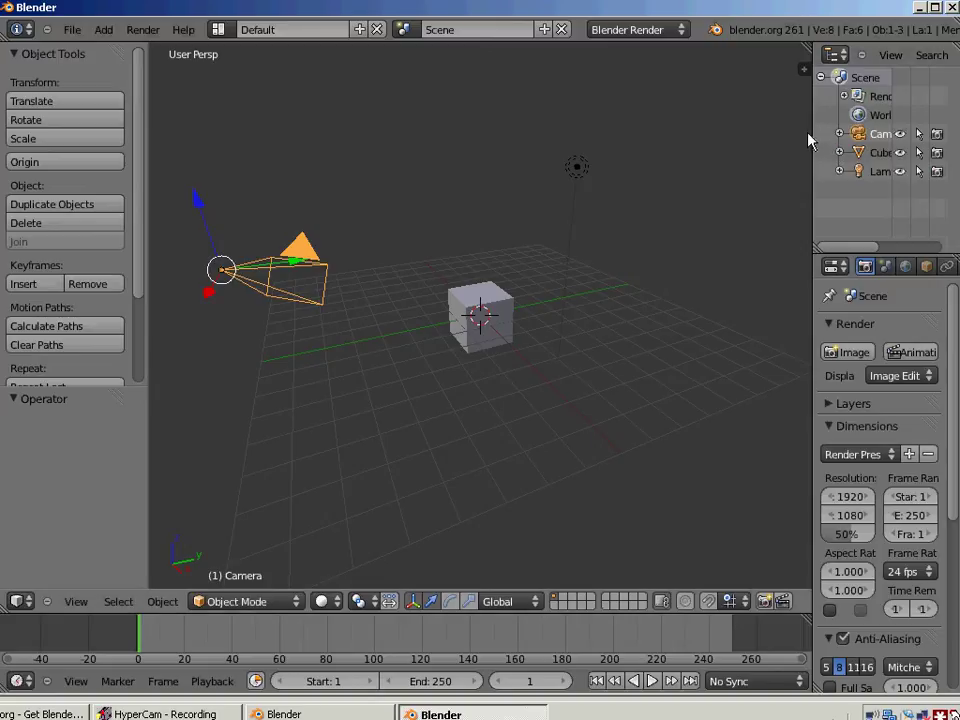
{"action": "left_click_drag", "start_coordinate": [811, 134], "coordinate": [764, 133]}
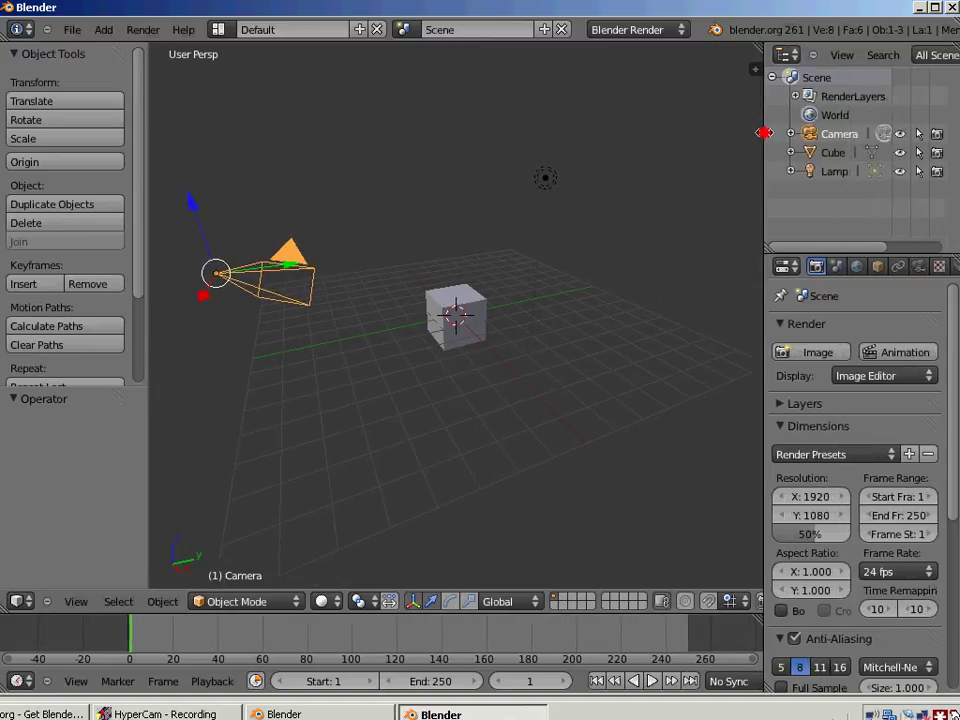
{"action": "right_click", "coordinate": [541, 180]}
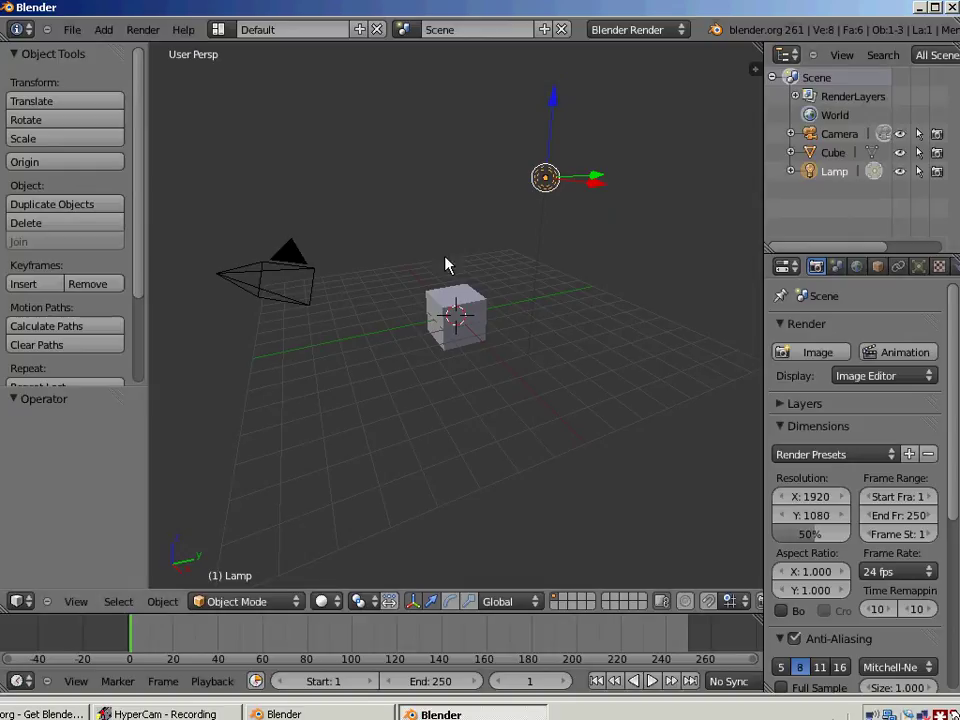
{"action": "right_click", "coordinate": [274, 294]}
{"action": "right_click", "coordinate": [450, 320]}
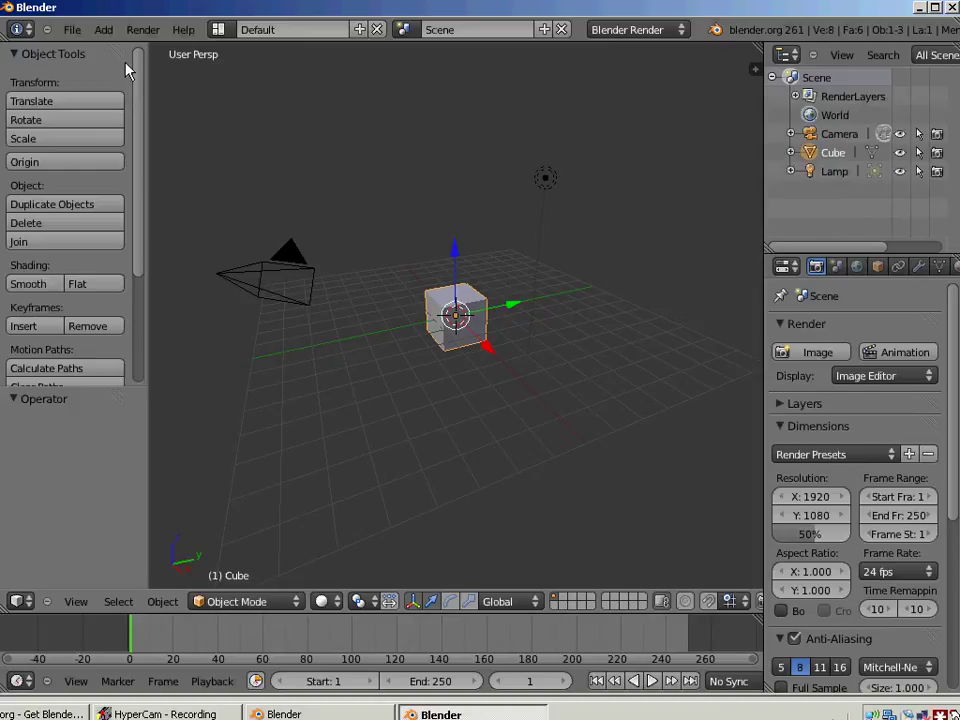
Step: Open the User Preferences, move their window fully into view and show the Input settings
{"action": "left_click", "coordinate": [75, 30]}
{"action": "left_click", "coordinate": [115, 210]}
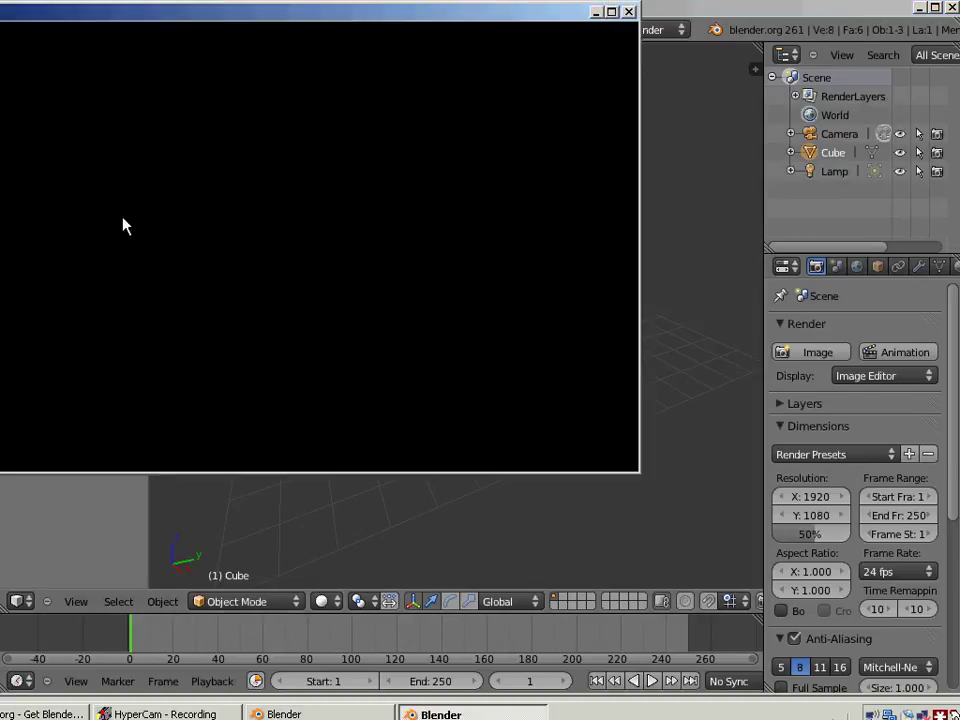
{"action": "left_click_drag", "start_coordinate": [215, 18], "coordinate": [375, 22]}
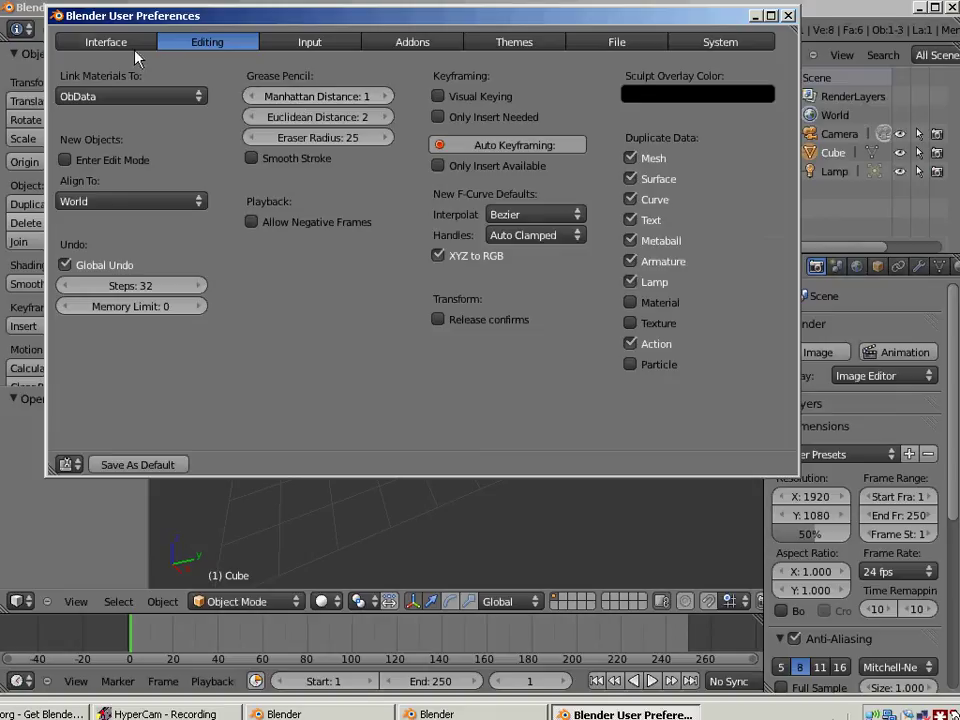
{"action": "left_click", "coordinate": [331, 50]}
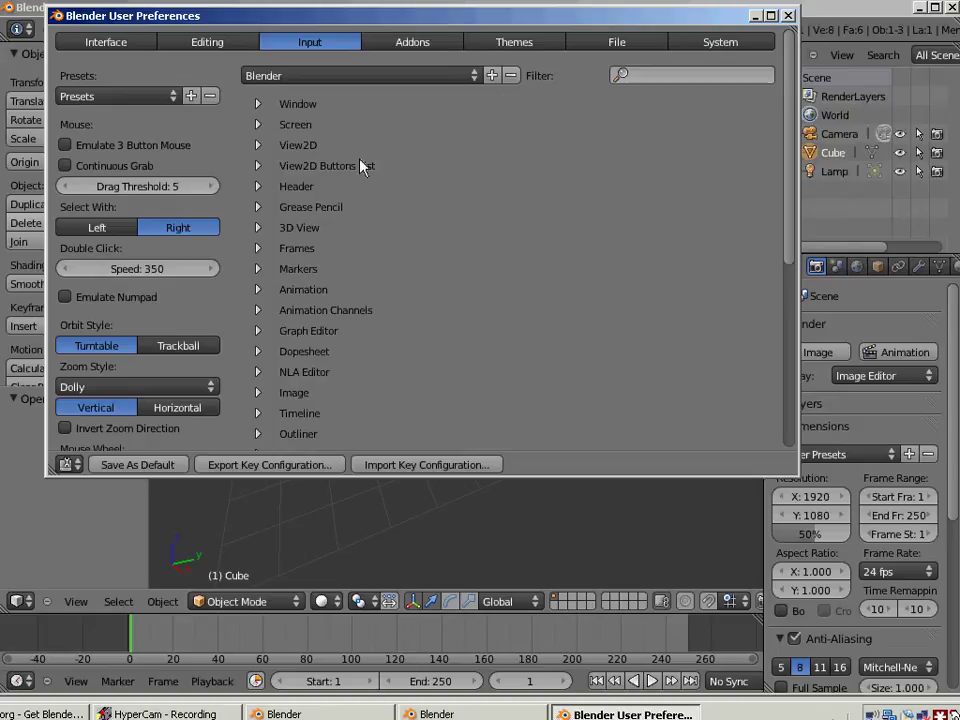
Step: Examine the key-binding categories, including Markers, 3D View and Grease Pencil, and close the User Preferences
{"action": "left_click_drag", "start_coordinate": [789, 189], "coordinate": [481, 218]}
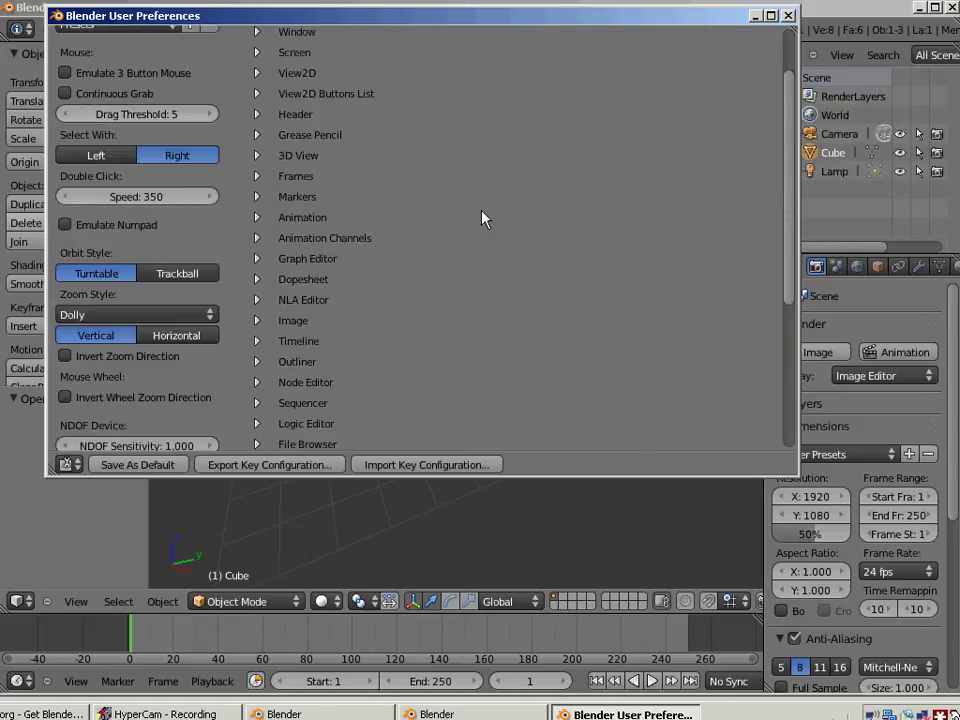
{"action": "left_click", "coordinate": [268, 198]}
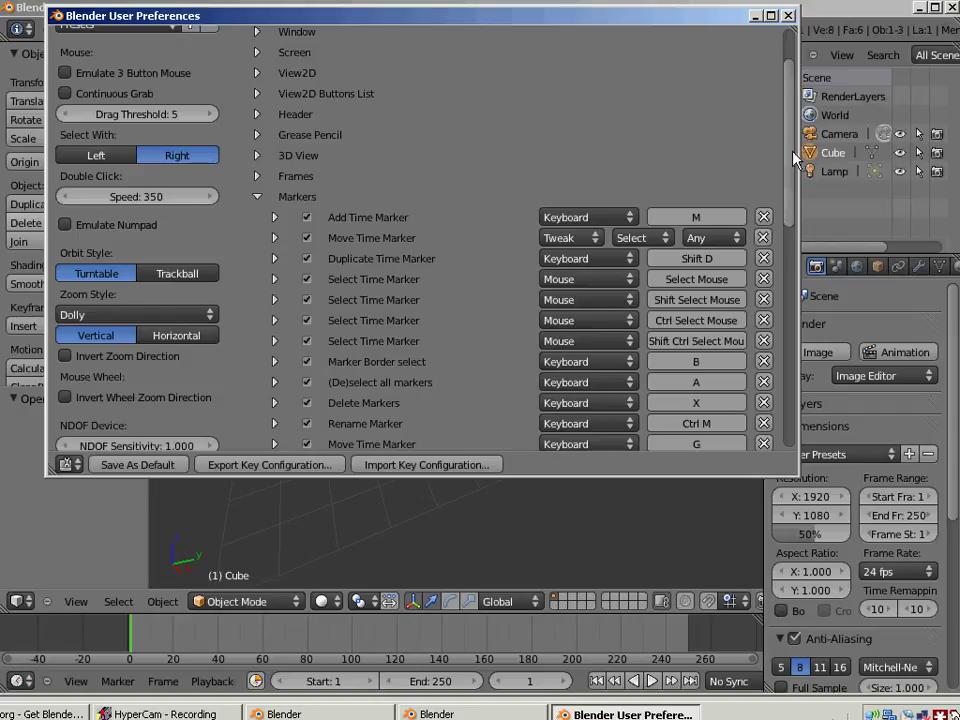
{"action": "left_click_drag", "start_coordinate": [787, 146], "coordinate": [788, 111]}
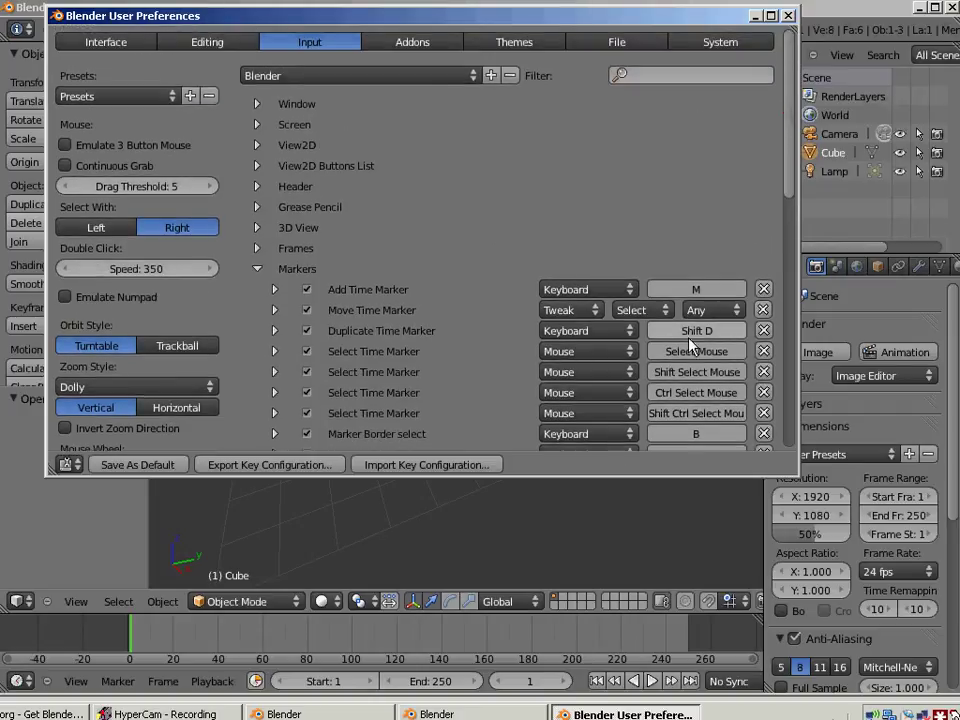
{"action": "left_click_drag", "start_coordinate": [787, 200], "coordinate": [596, 222]}
{"action": "left_click", "coordinate": [258, 212]}
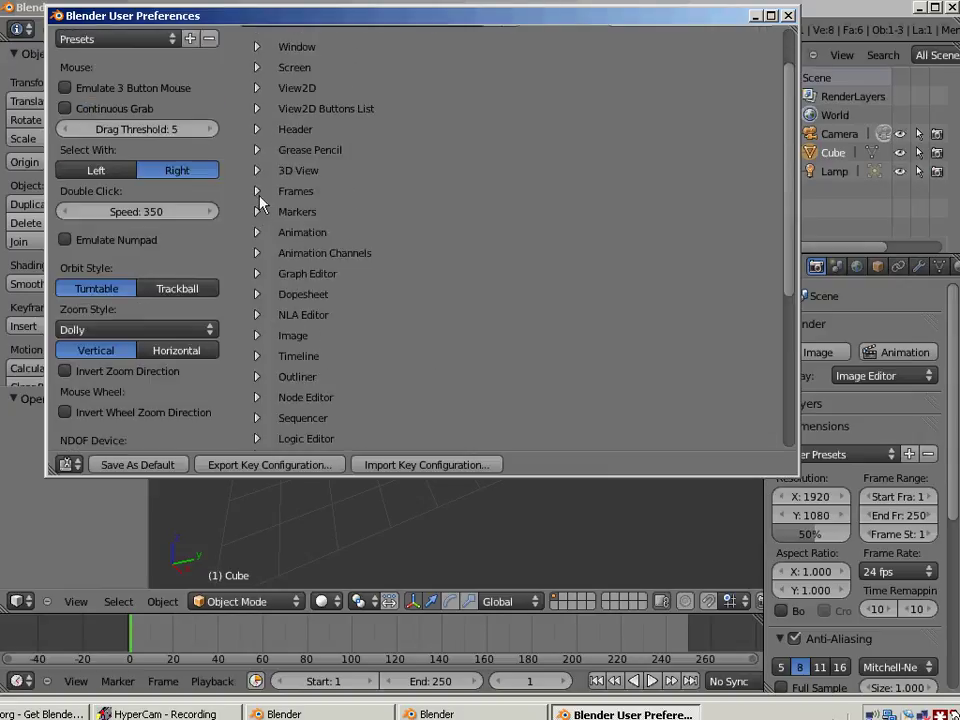
{"action": "left_click", "coordinate": [257, 171]}
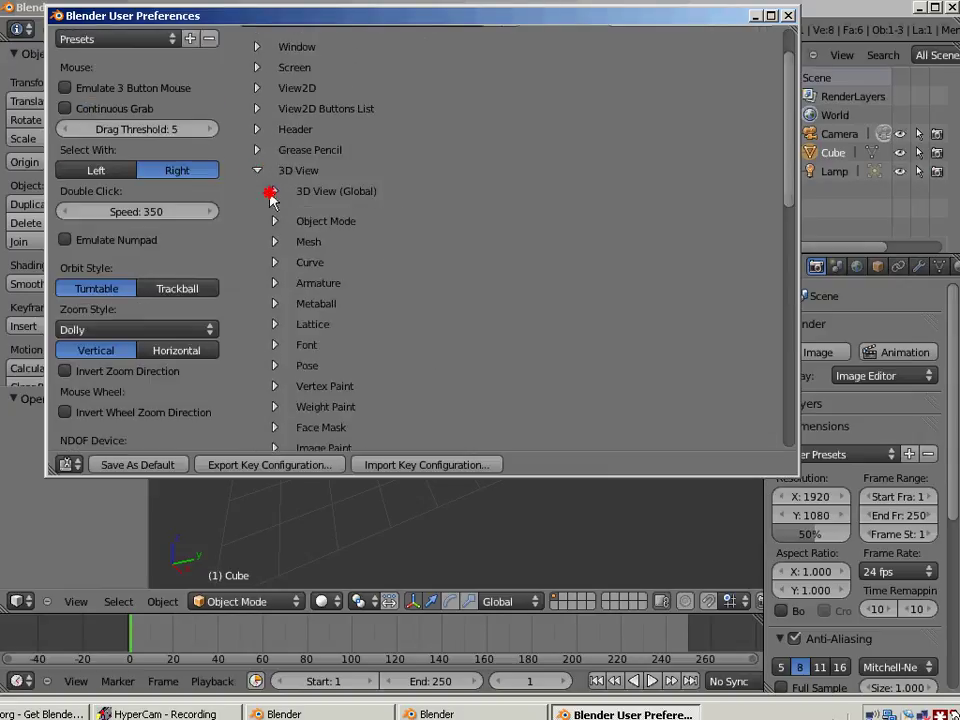
{"action": "left_click", "coordinate": [274, 190]}
{"action": "left_click", "coordinate": [274, 190]}
{"action": "left_click", "coordinate": [257, 171]}
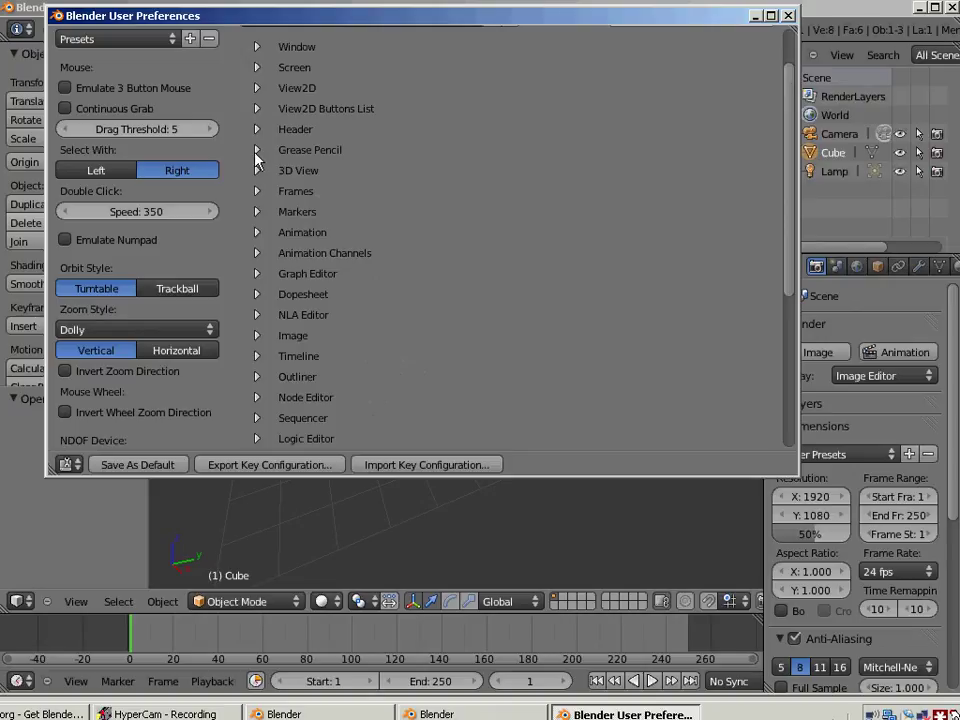
{"action": "left_click", "coordinate": [256, 149]}
{"action": "left_click", "coordinate": [256, 149]}
{"action": "left_click_drag", "start_coordinate": [787, 236], "coordinate": [787, 163]}
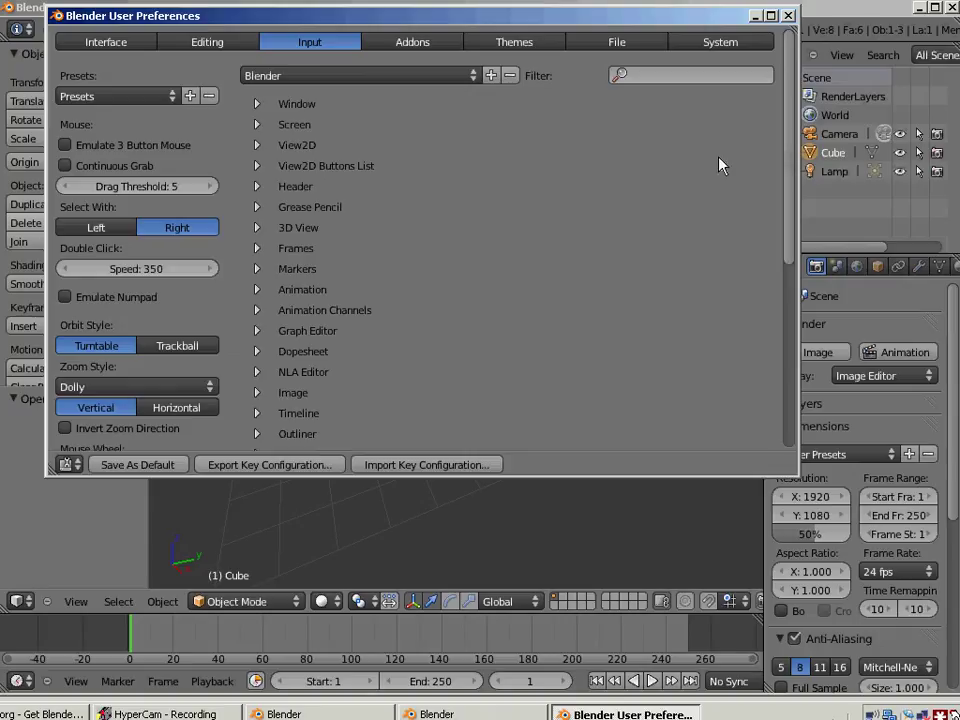
{"action": "left_click", "coordinate": [788, 15]}
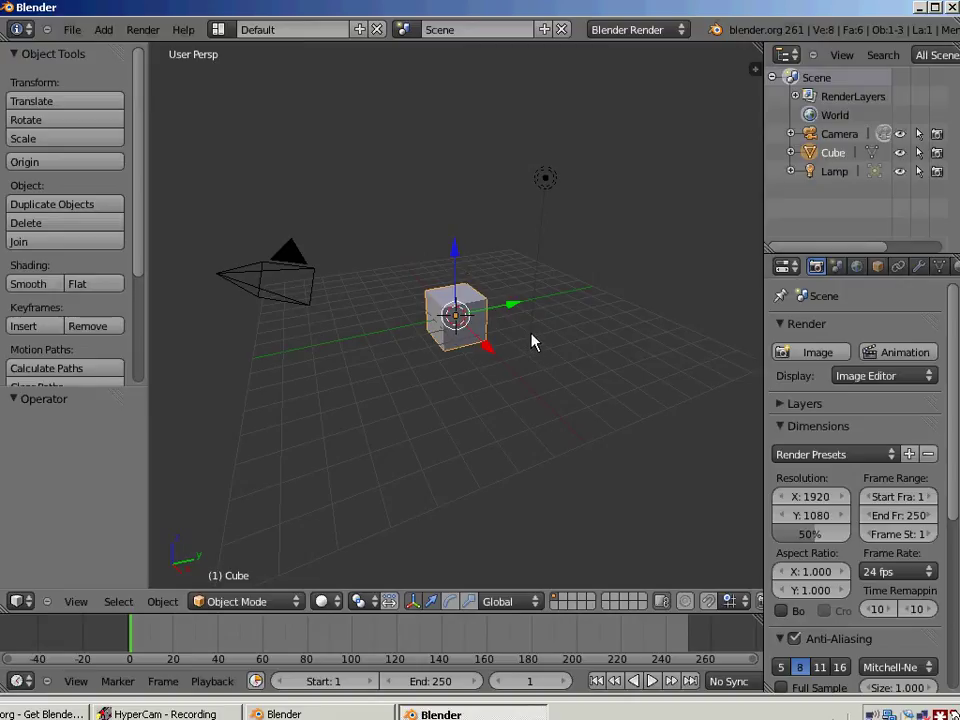
Step: Show the cube's transform properties and set its X dimension to 400
{"action": "middle_click_drag", "start_coordinate": [531, 337], "coordinate": [433, 350]}
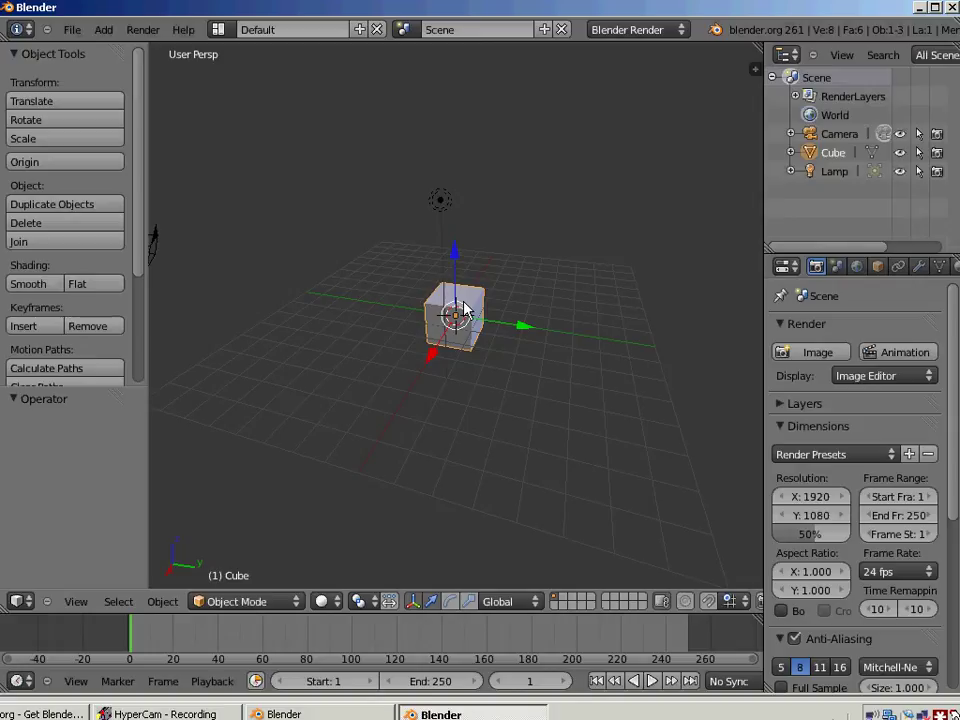
{"action": "key", "text": "s"}
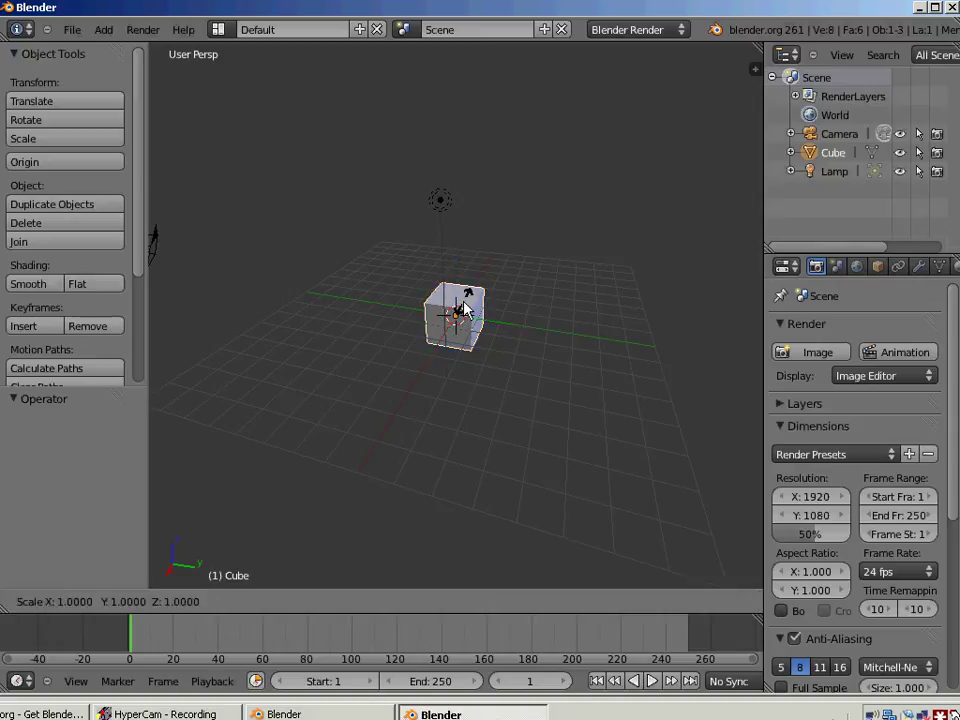
{"action": "key", "text": "Escape"}
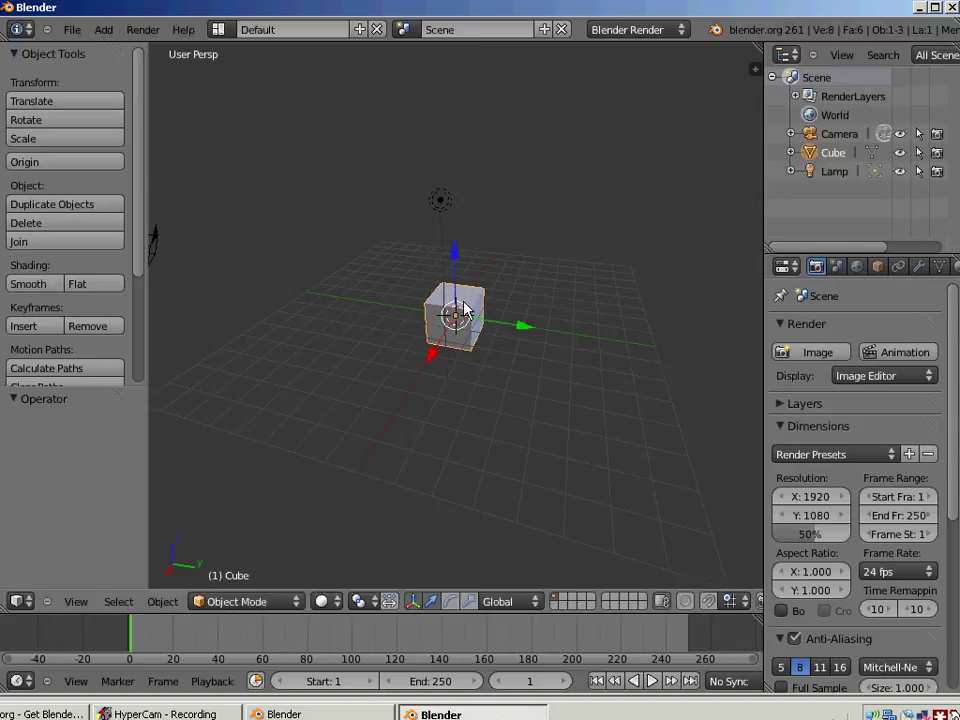
{"action": "key", "text": "n"}
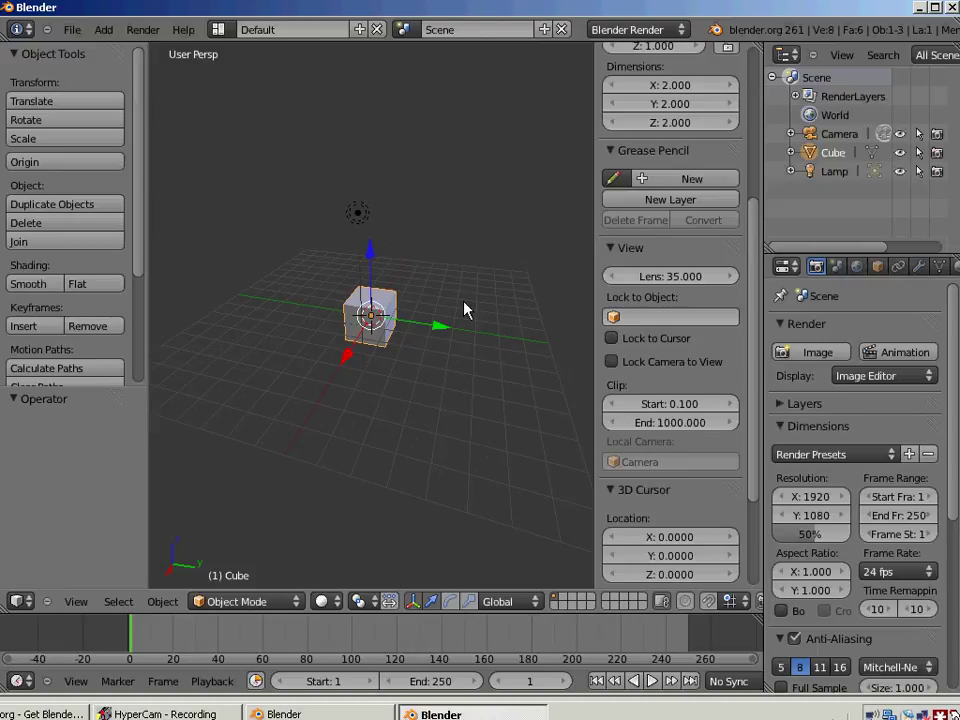
{"action": "left_click_drag", "start_coordinate": [750, 242], "coordinate": [751, 64]}
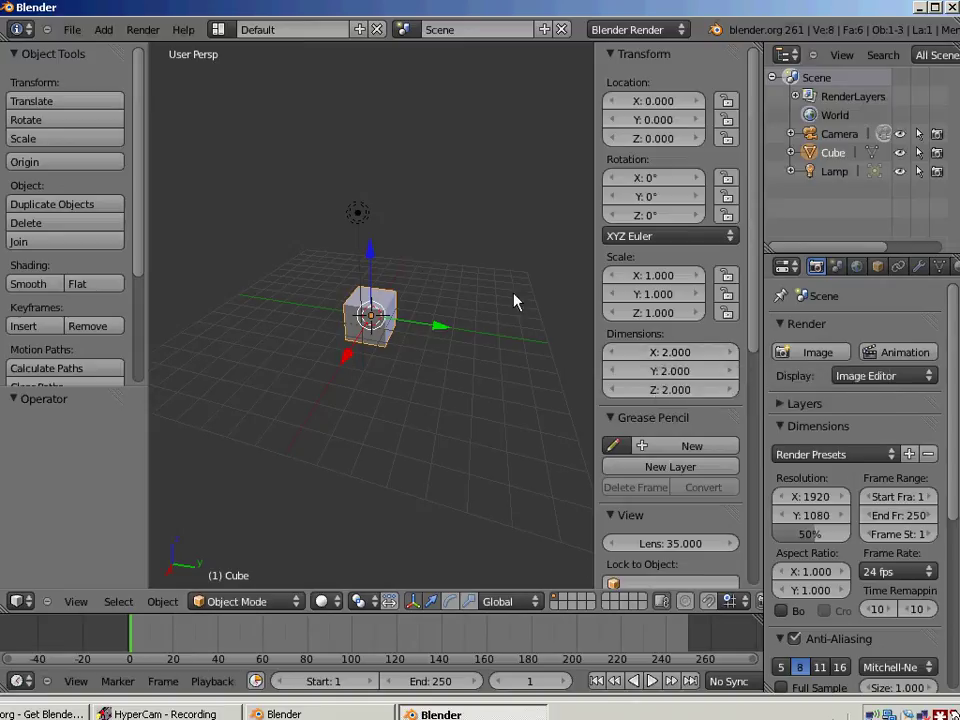
{"action": "left_click", "coordinate": [668, 352]}
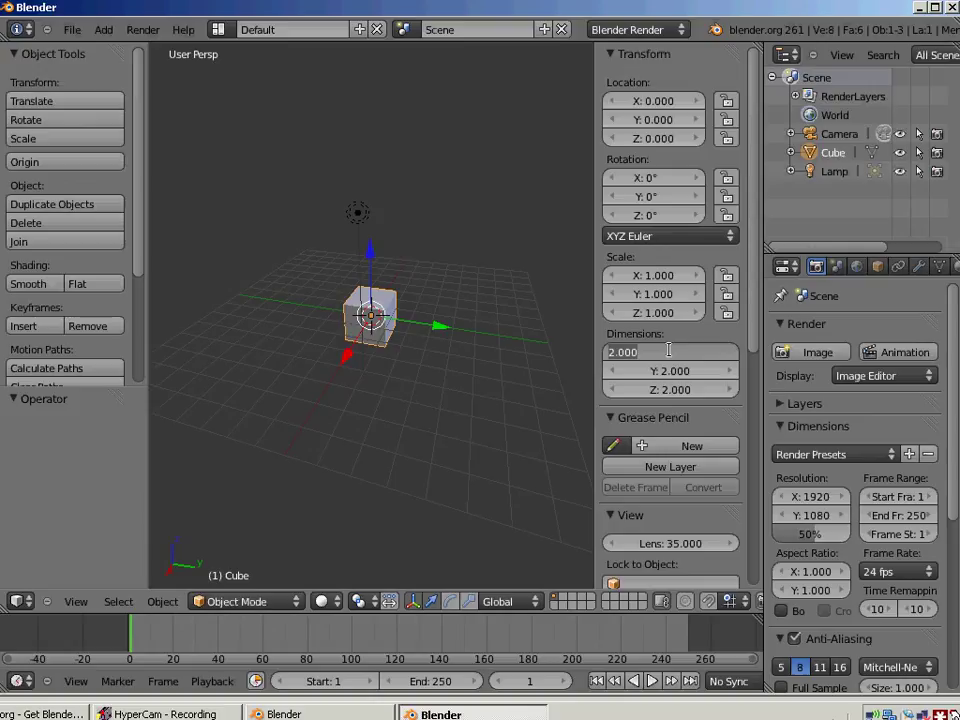
{"action": "type", "text": "400"}
{"action": "key", "text": "Return"}
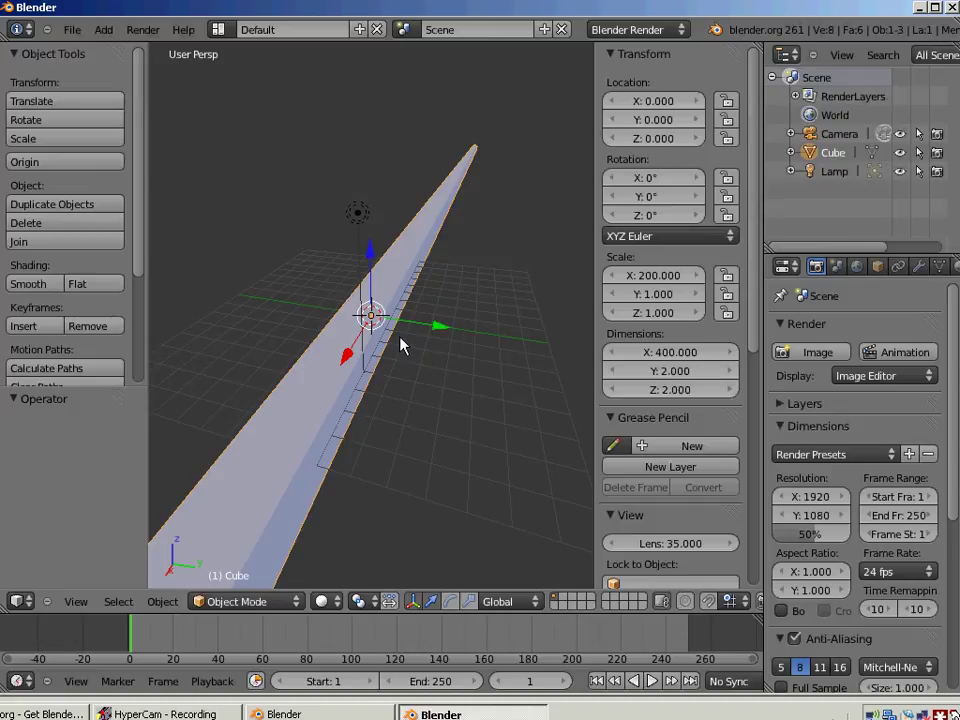
Step: Examine the stretched cube's full length from different viewing distances
{"action": "key", "text": "KP_8"}
{"action": "key", "text": "KP_8"}
{"action": "key", "text": "KP_8"}
{"action": "key", "text": "KP_8"}
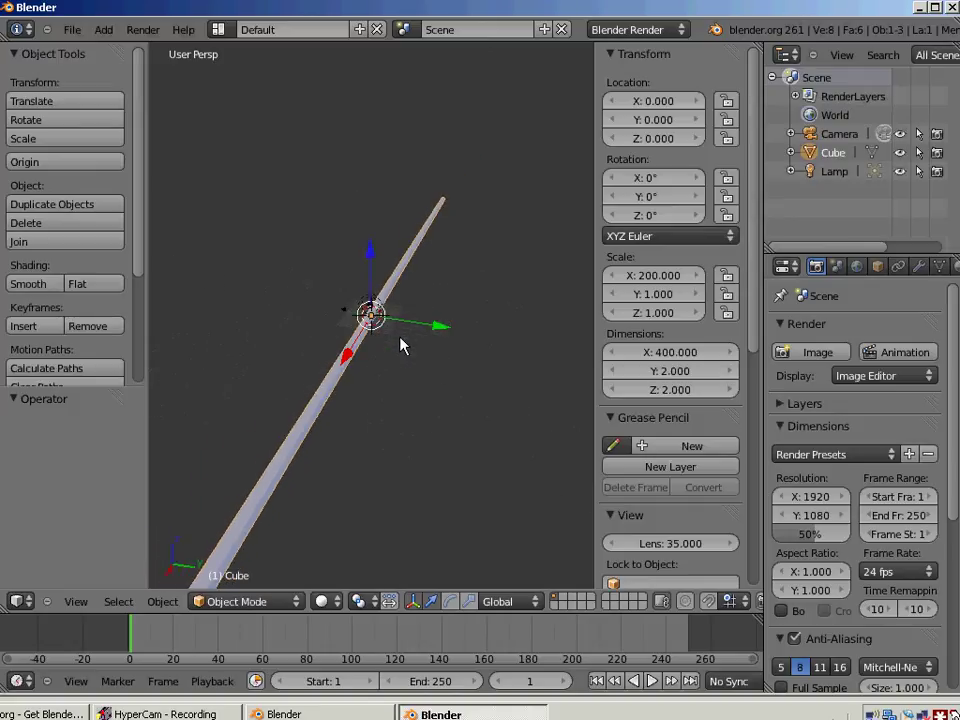
{"action": "key", "text": "KP_8"}
{"action": "key", "text": "KP_8"}
{"action": "key", "text": "KP_8"}
{"action": "key", "text": "KP_8"}
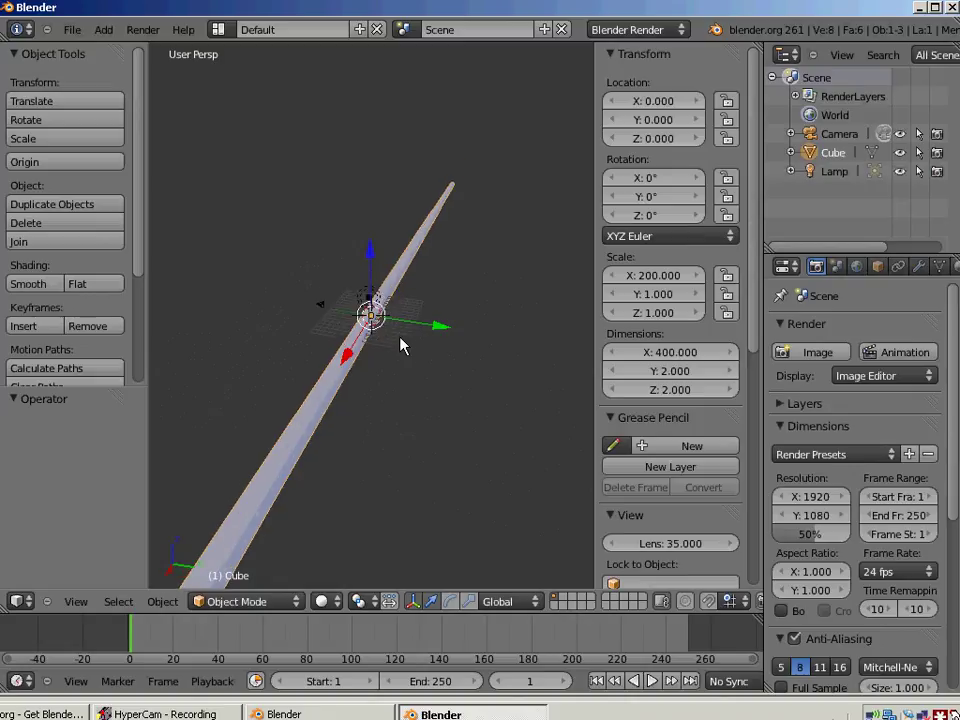
{"action": "key", "text": "KP_8"}
{"action": "key", "text": "KP_8"}
{"action": "key", "text": "KP_8"}
{"action": "key", "text": "KP_8"}
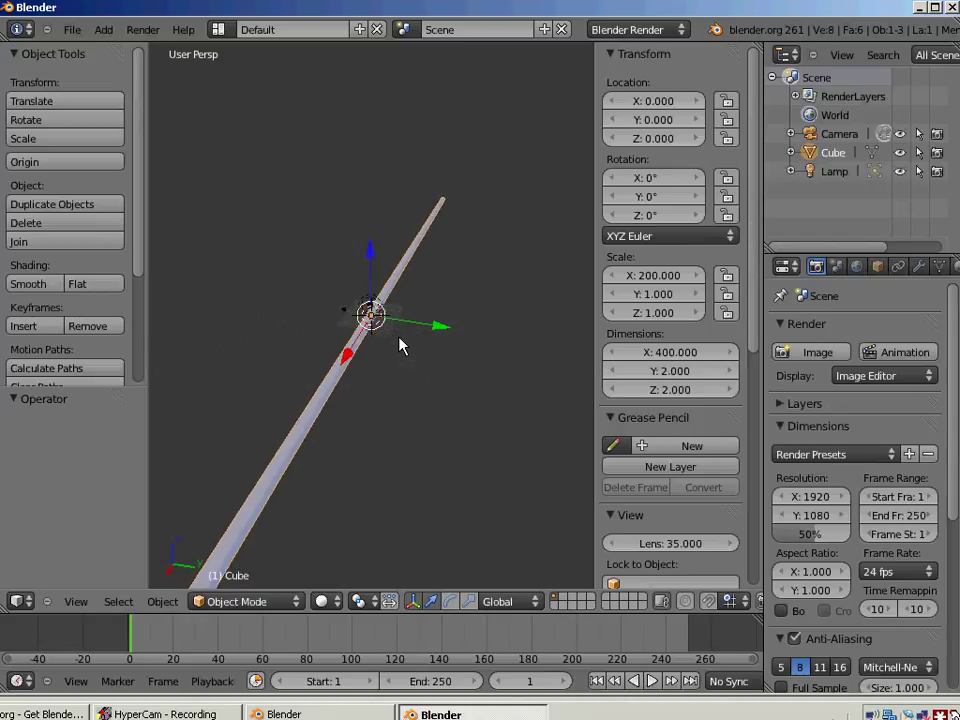
{"action": "key", "text": "KP_8"}
{"action": "key", "text": "KP_8"}
{"action": "key", "text": "KP_8"}
{"action": "key", "text": "KP_8"}
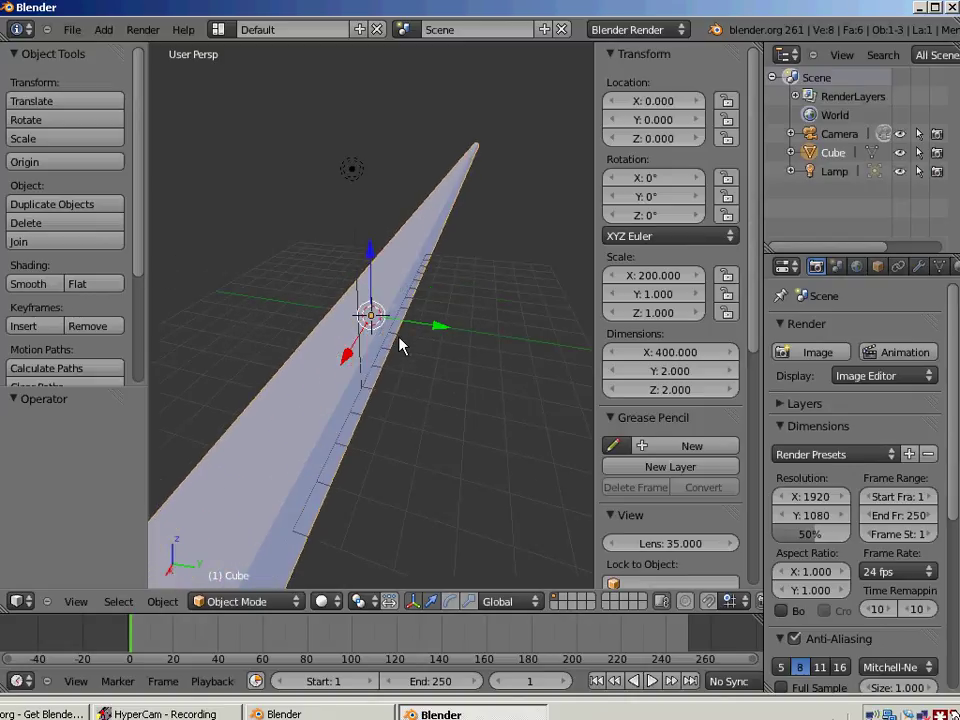
Step: Set the cube's Y dimension to 60 and its Z dimension to 5
{"action": "left_click", "coordinate": [678, 370]}
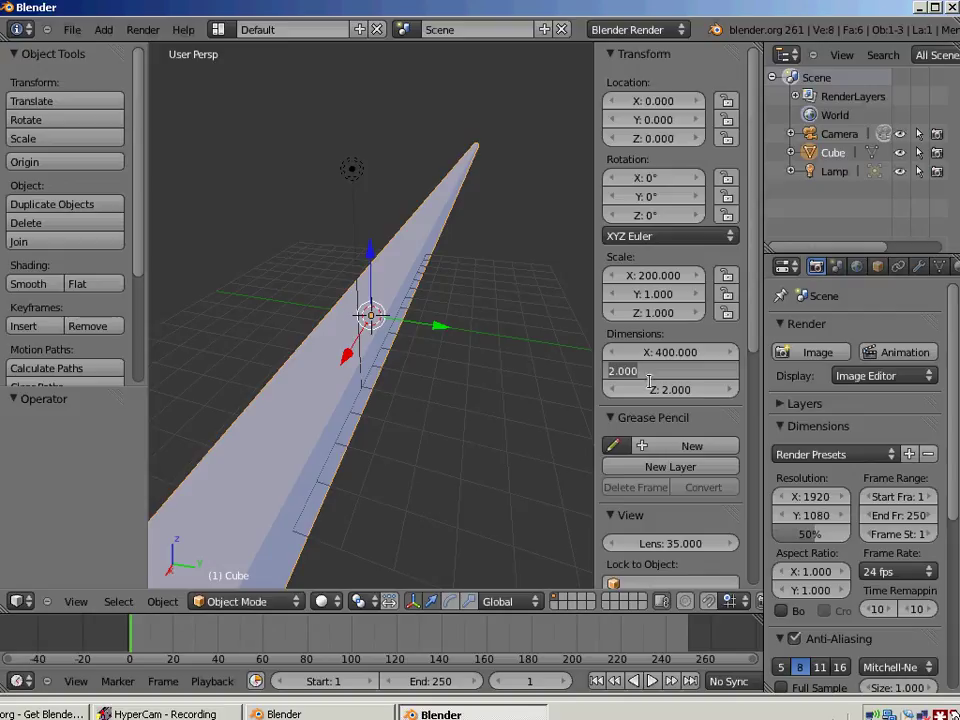
{"action": "type", "text": "60"}
{"action": "key", "text": "Tab"}
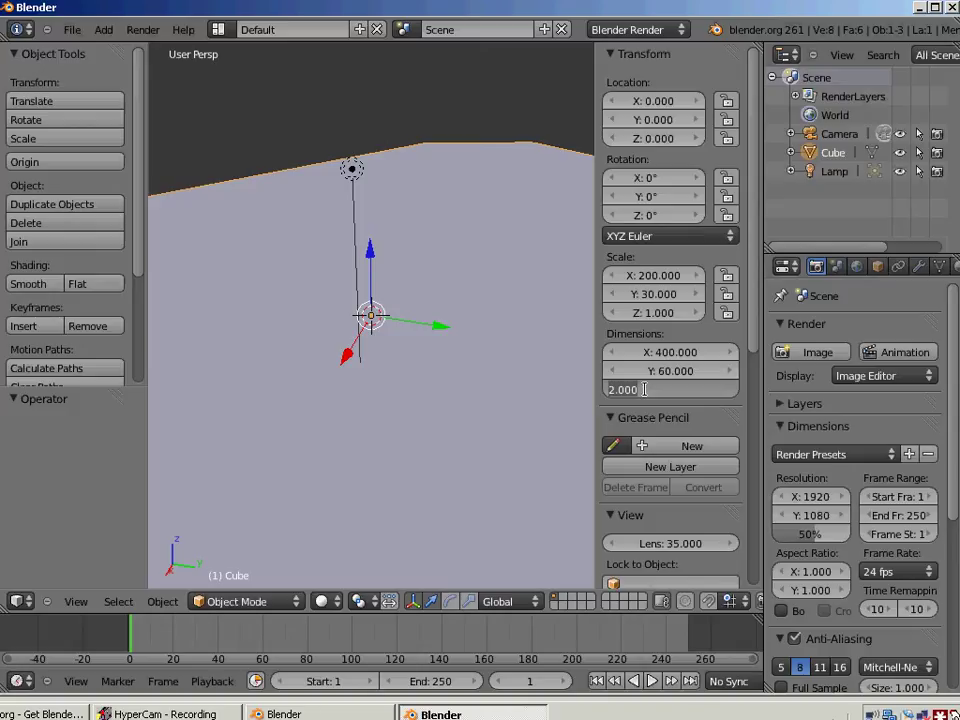
{"action": "type", "text": "5"}
{"action": "key", "text": "Tab"}
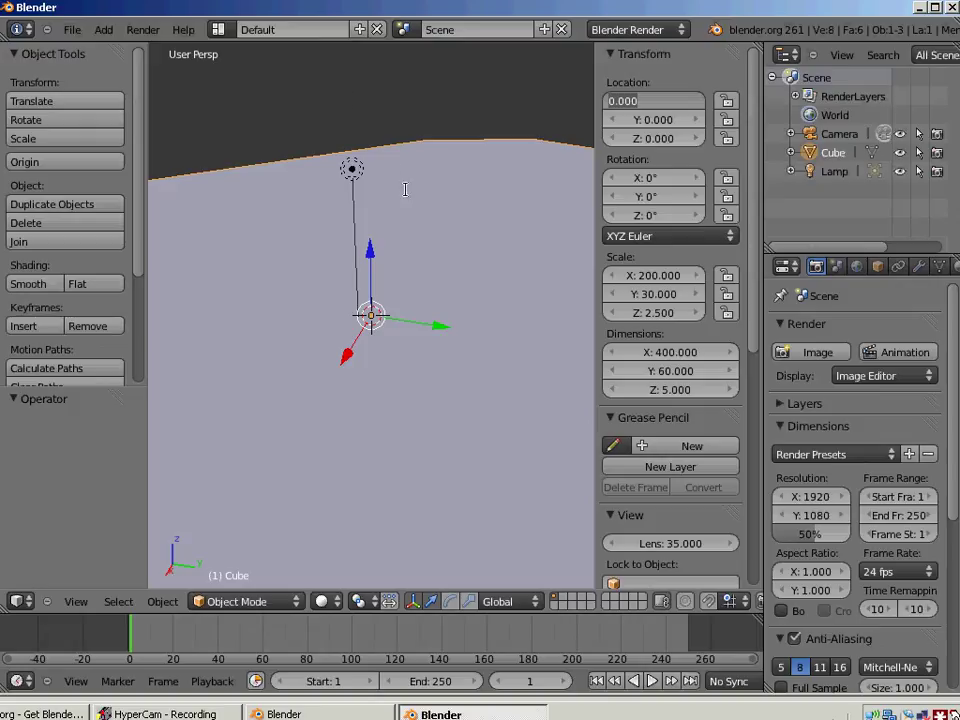
{"action": "key", "text": "Return"}
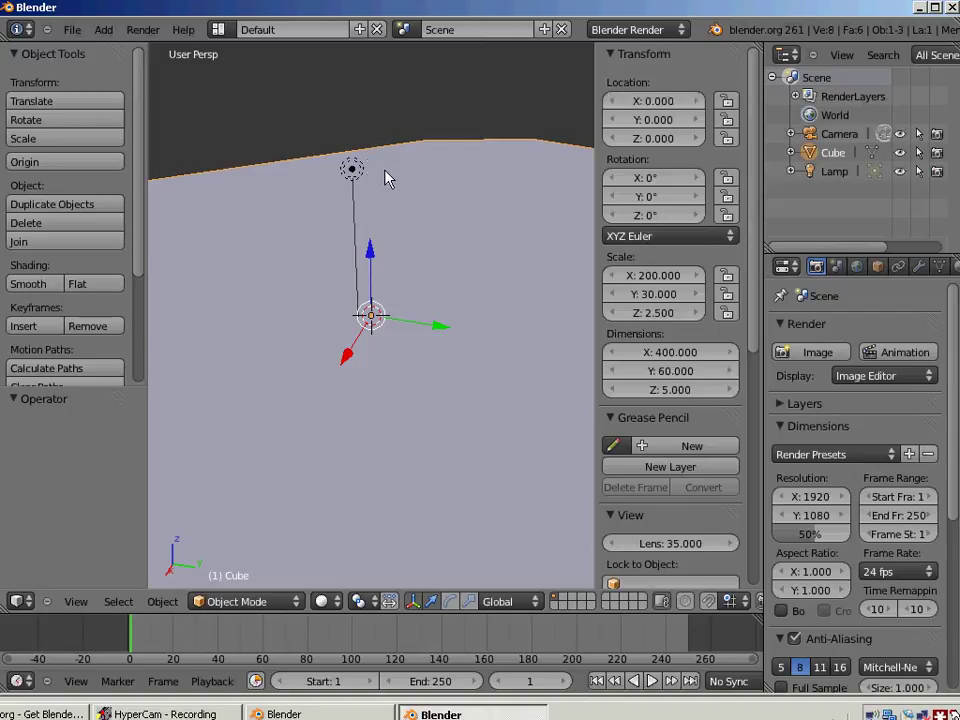
{"action": "scroll", "coordinate": [388, 178], "scroll_direction": "down", "scroll_amount": 10}
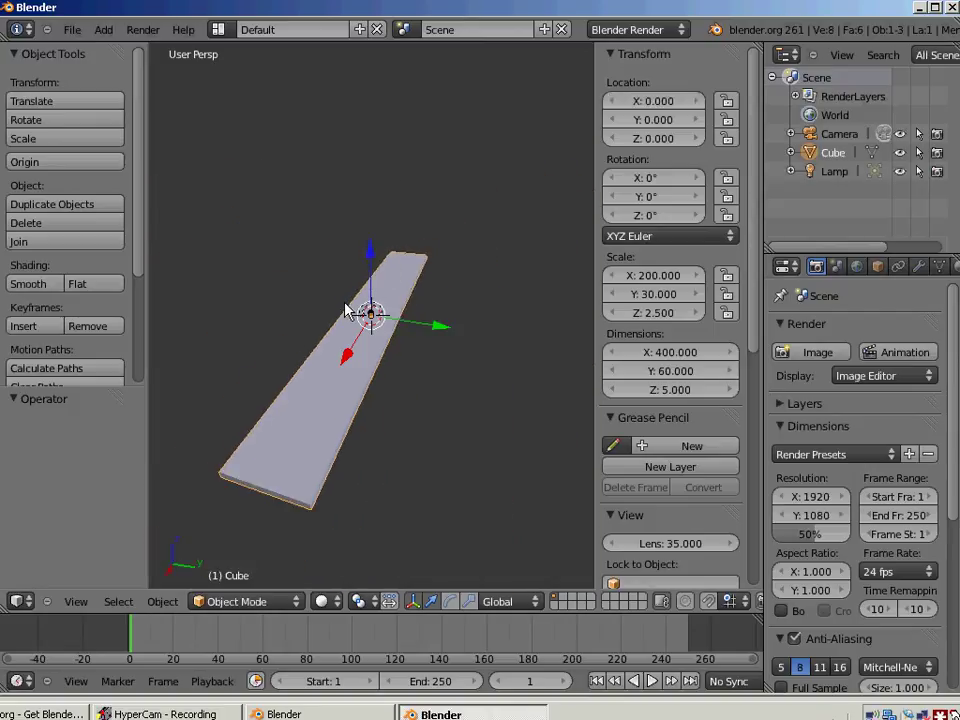
{"action": "middle_click_drag", "start_coordinate": [345, 303], "coordinate": [370, 315]}
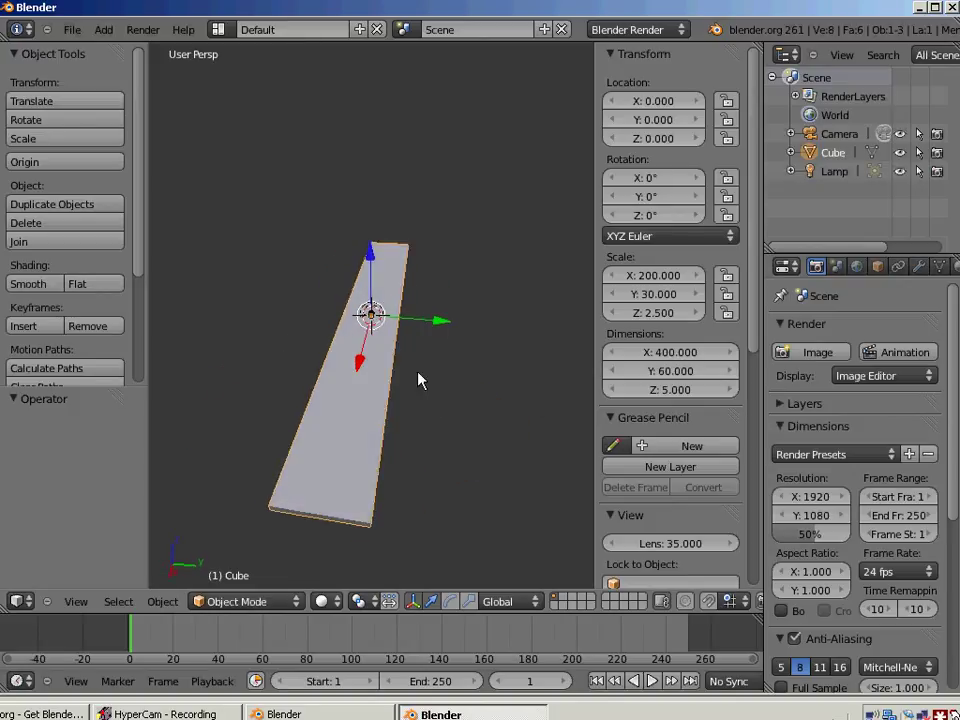
Step: Widen the flat slab by setting its Y dimension to 80
{"action": "mouse_move", "coordinate": [700, 372]}
{"action": "left_mouse_down"}
{"action": "mouse_move", "coordinate": [707, 376]}
{"action": "mouse_move", "coordinate": [694, 368]}
{"action": "left_mouse_up"}
{"action": "left_click", "coordinate": [680, 370]}
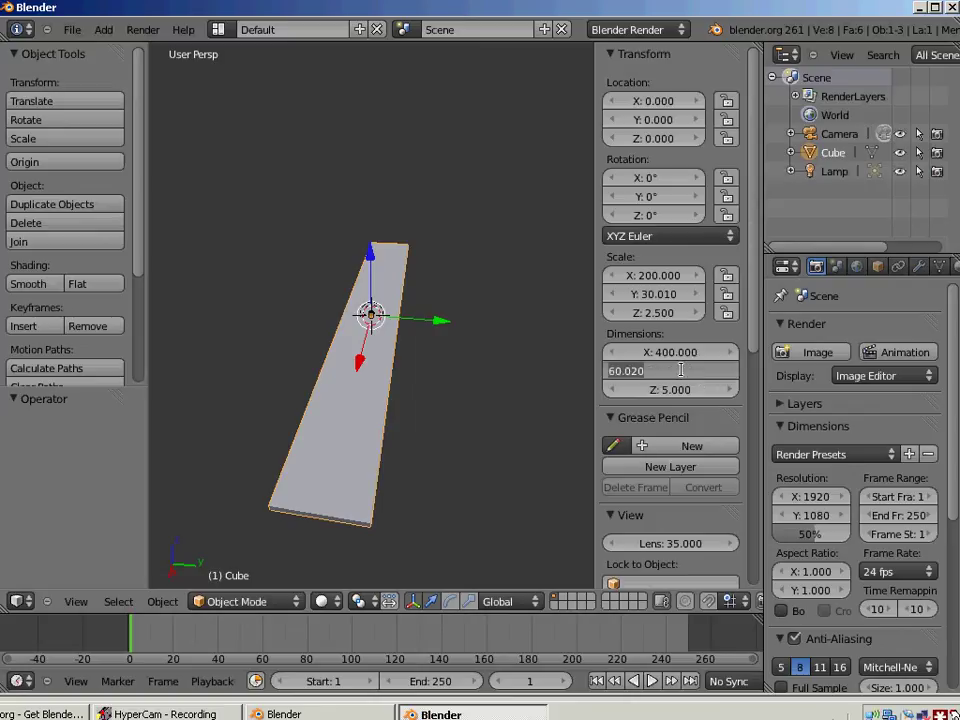
{"action": "type", "text": "80"}
{"action": "key", "text": "Return"}
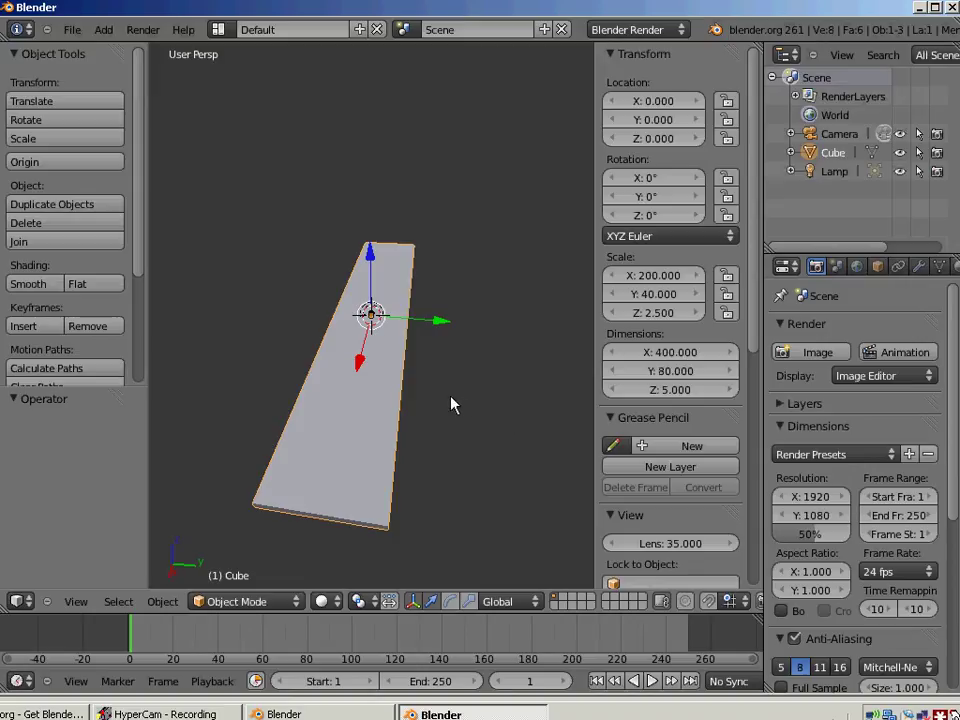
{"action": "middle_click_drag", "start_coordinate": [389, 389], "coordinate": [364, 360]}
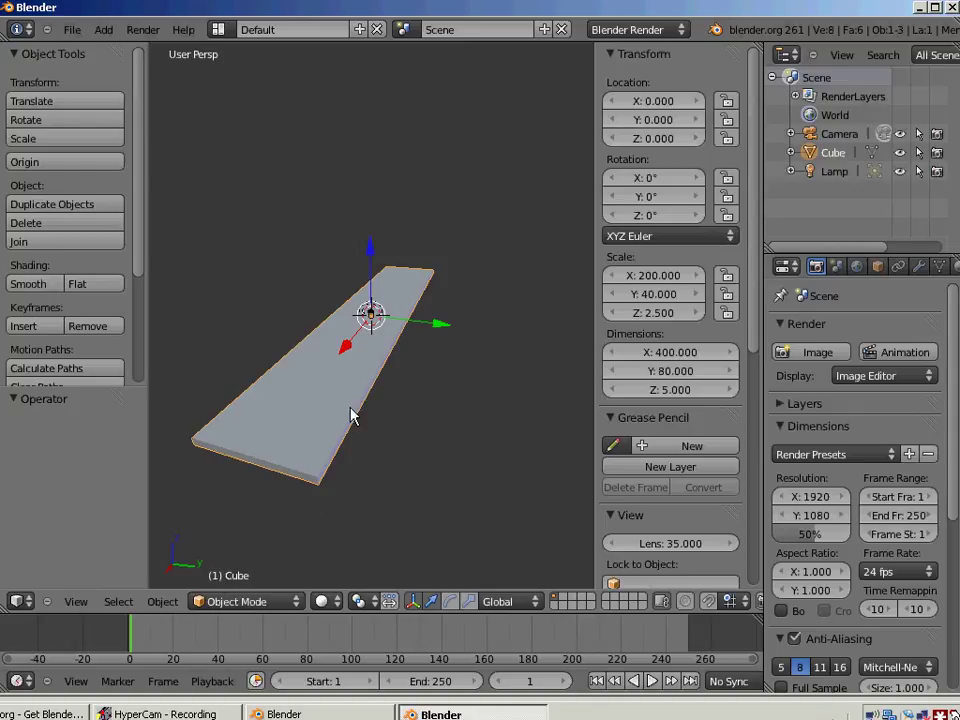
Step: Switch the slab to Edit Mode and enable face selection
{"action": "key", "text": "Tab"}
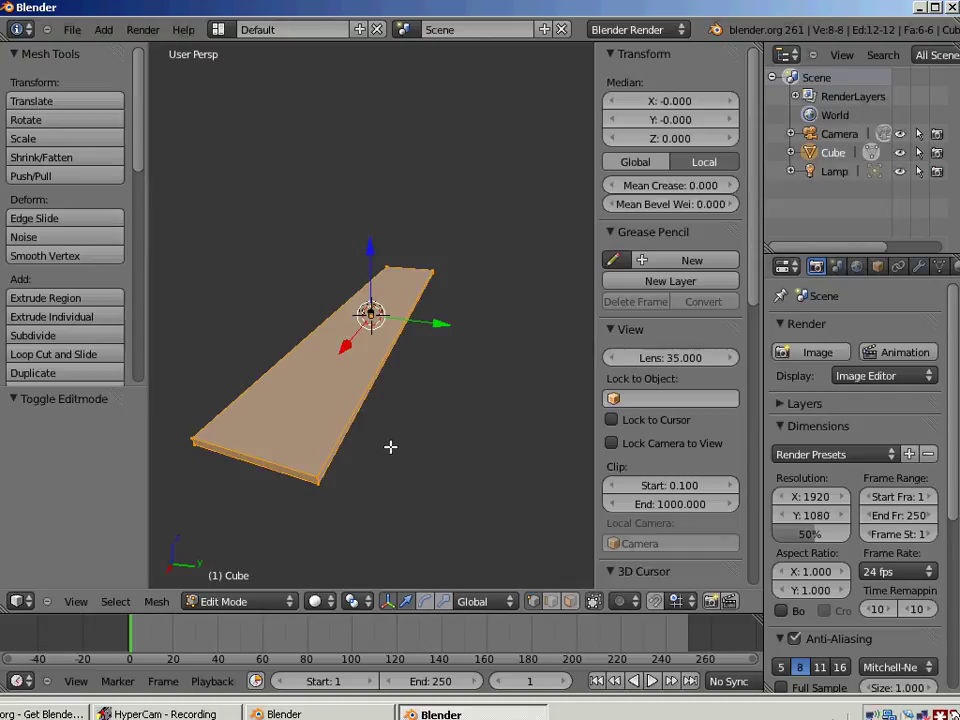
{"action": "middle_click_drag", "start_coordinate": [431, 386], "coordinate": [372, 377]}
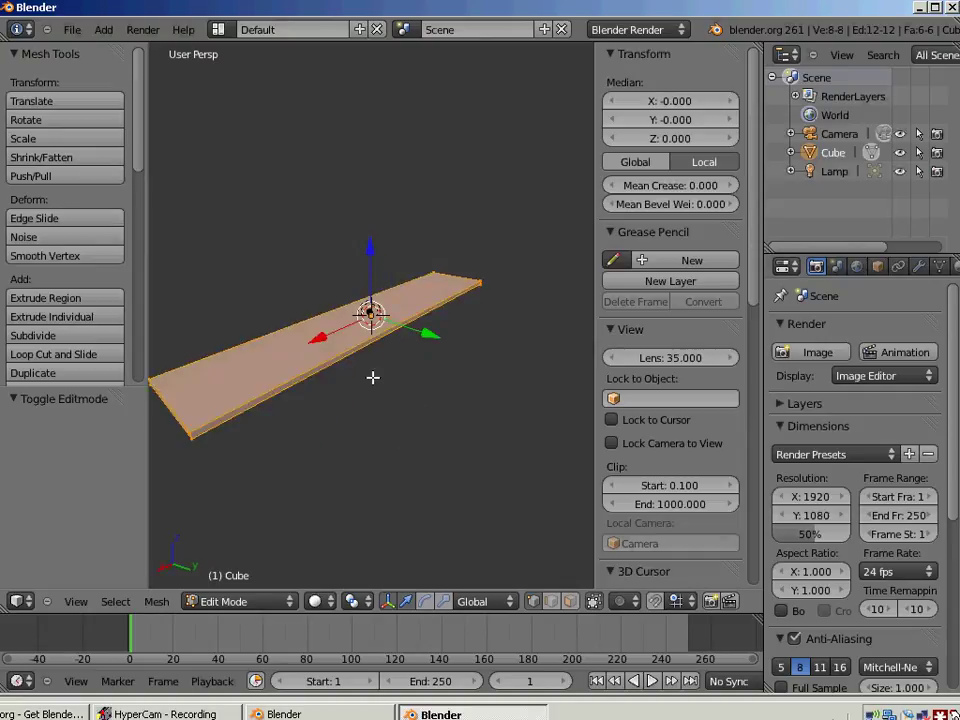
{"action": "scroll", "coordinate": [364, 362], "scroll_direction": "up", "scroll_amount": 4}
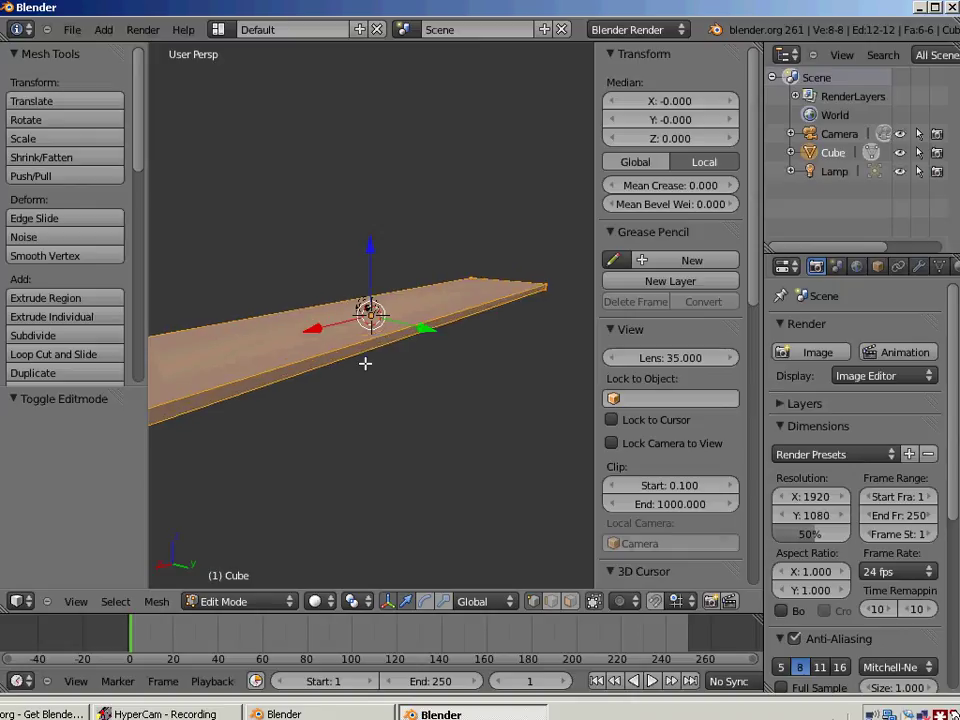
{"action": "left_click", "coordinate": [569, 601]}
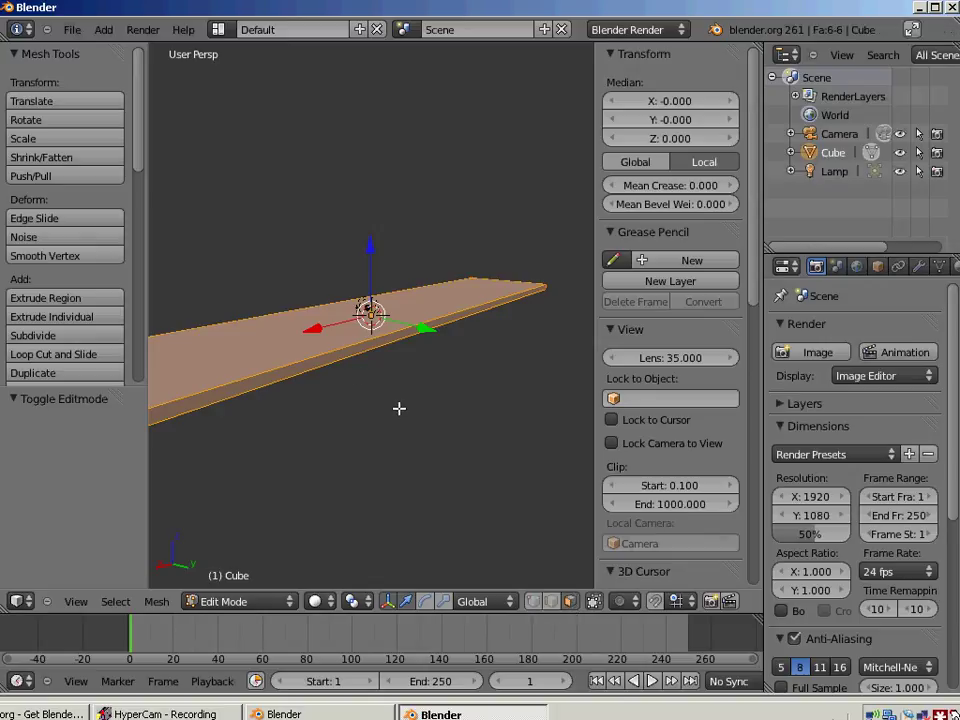
Step: Select the long narrow side face on the slab's positive Y side and extrude it outward by 5
{"action": "right_click", "coordinate": [339, 353]}
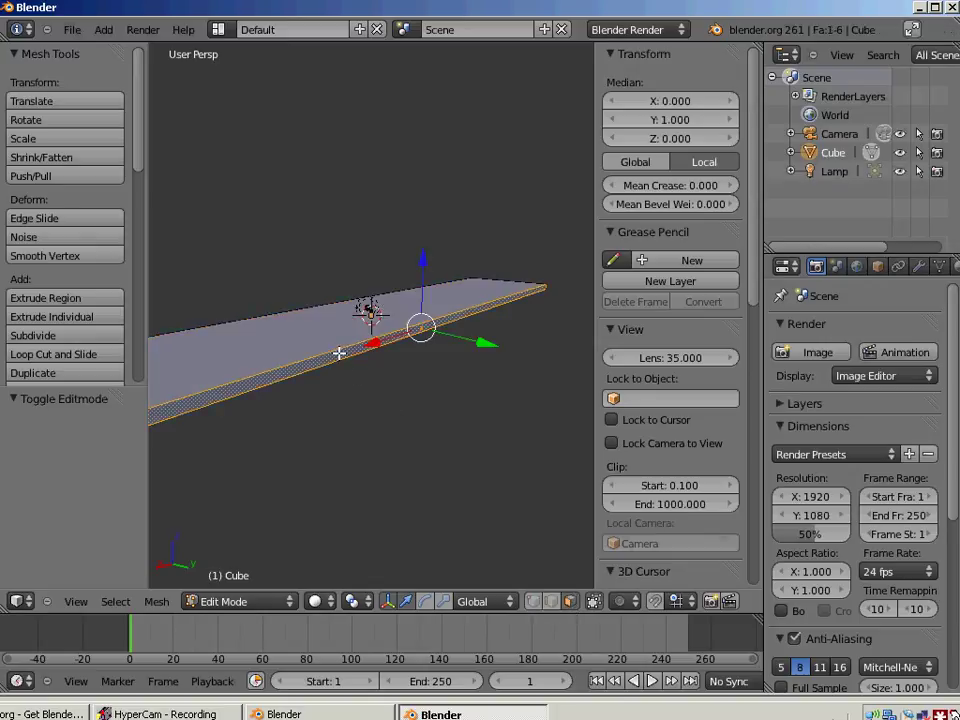
{"action": "middle_click_drag", "start_coordinate": [377, 377], "coordinate": [432, 382]}
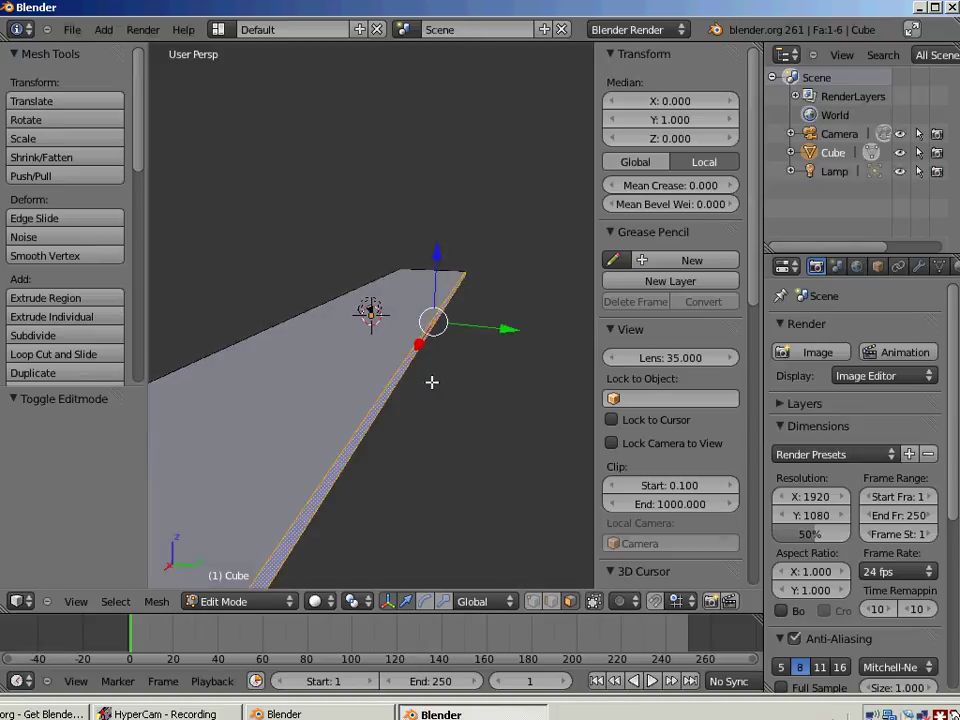
{"action": "key", "text": "e"}
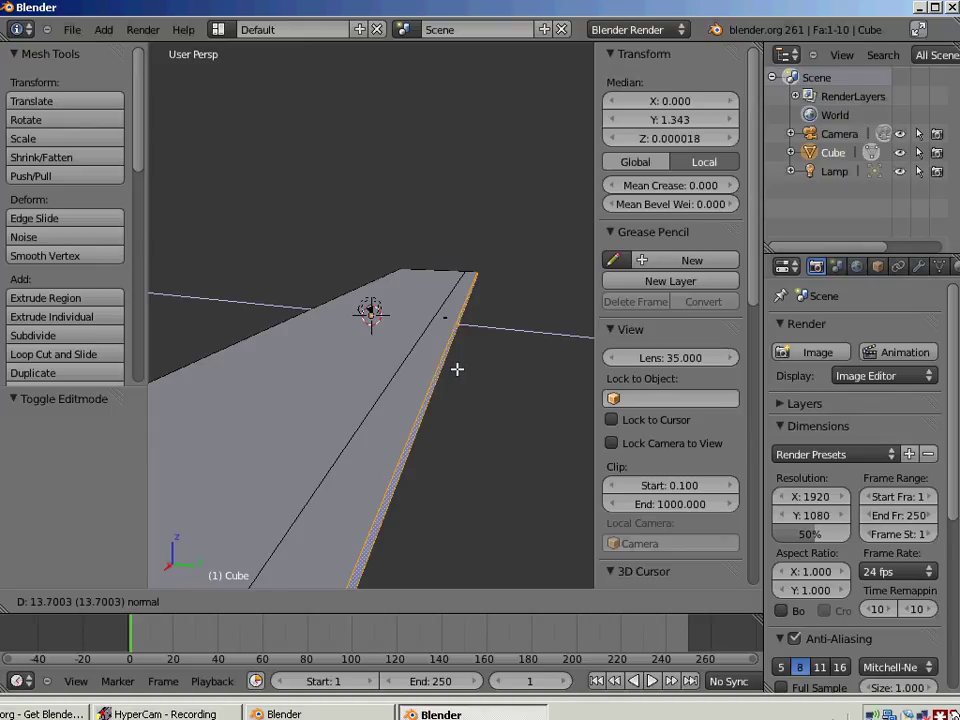
{"action": "type", "text": "5| (5"}
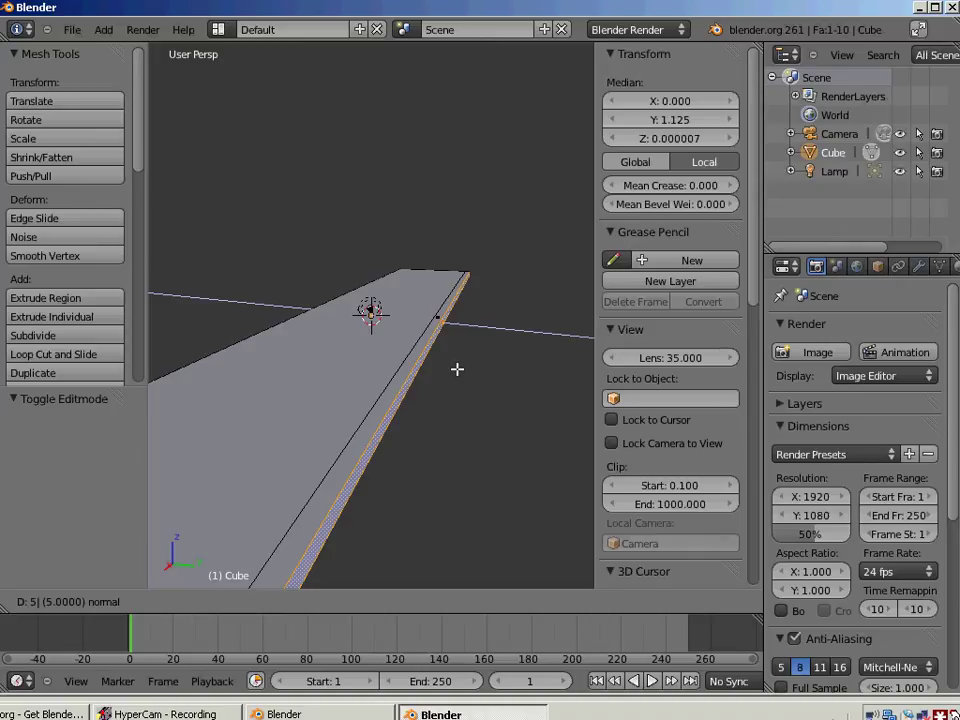
{"action": "key", "text": "Return"}
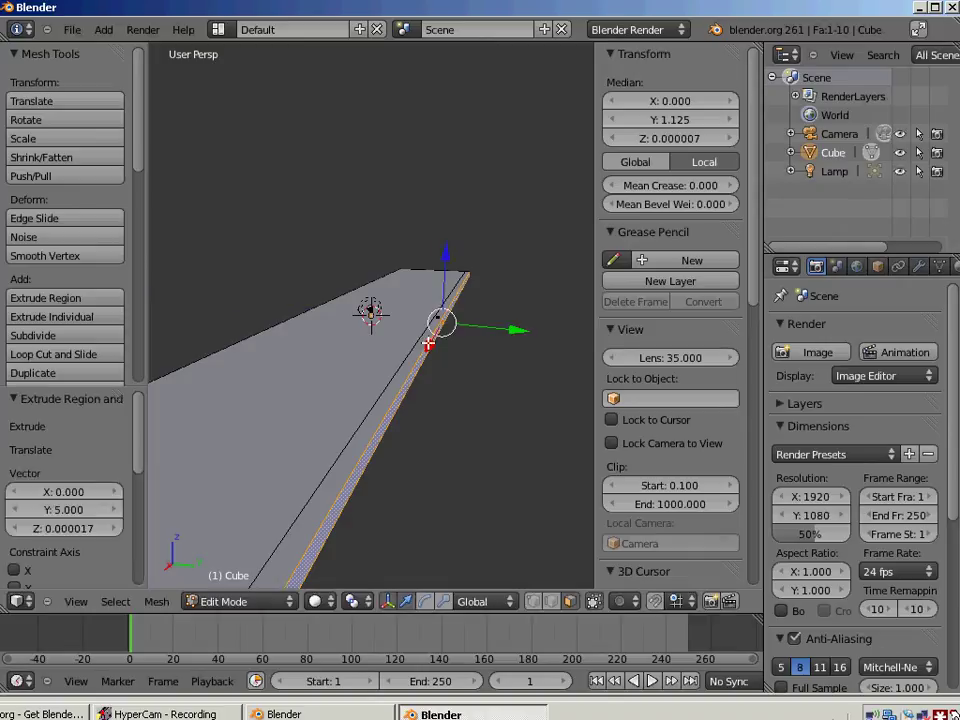
Step: Select the upper face of the newly extruded strip along the slab's positive Y edge
{"action": "right_click", "coordinate": [437, 320]}
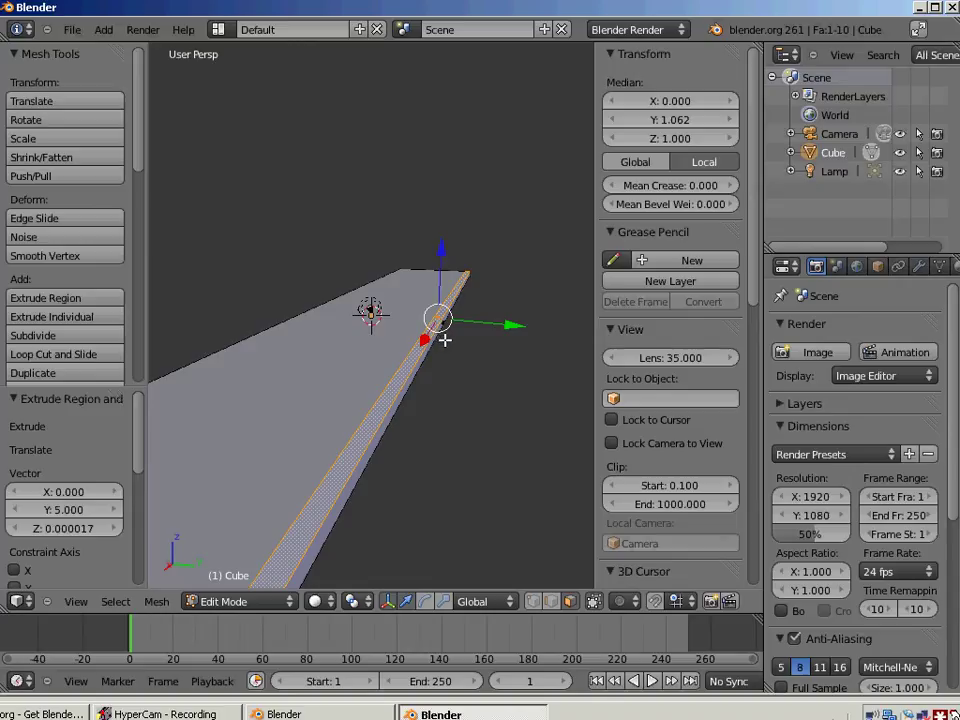
{"action": "key", "text": "KP_4"}
{"action": "key", "text": "KP_4"}
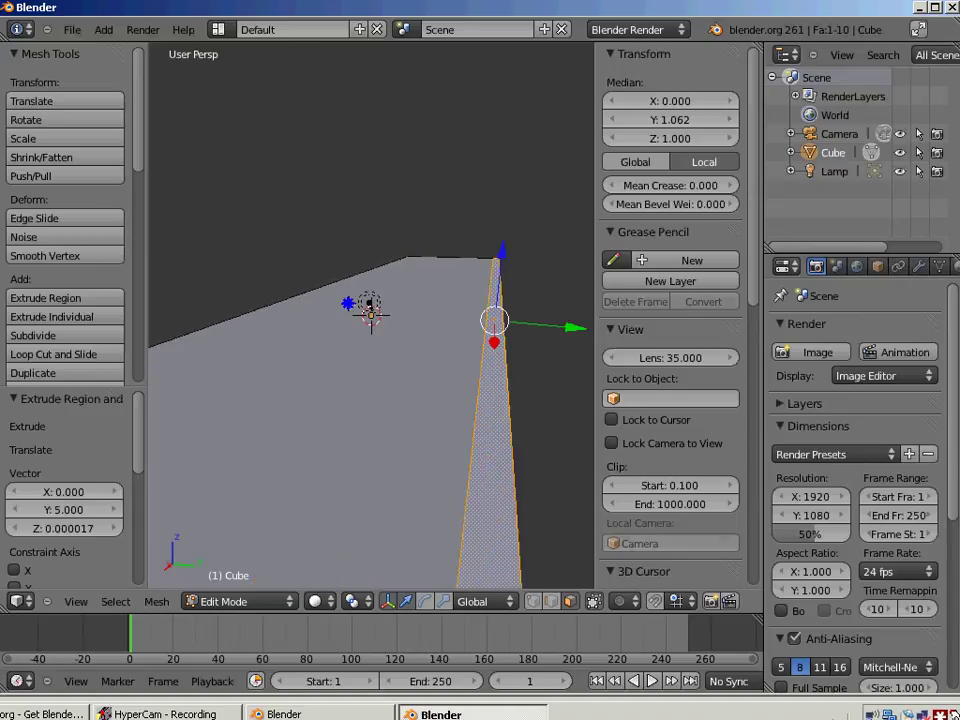
{"action": "right_click", "coordinate": [368, 304]}
{"action": "right_click", "coordinate": [494, 326]}
Step: Try extruding the strip's upper face upward by 20, and undo the extrusion
{"action": "key", "text": "e"}
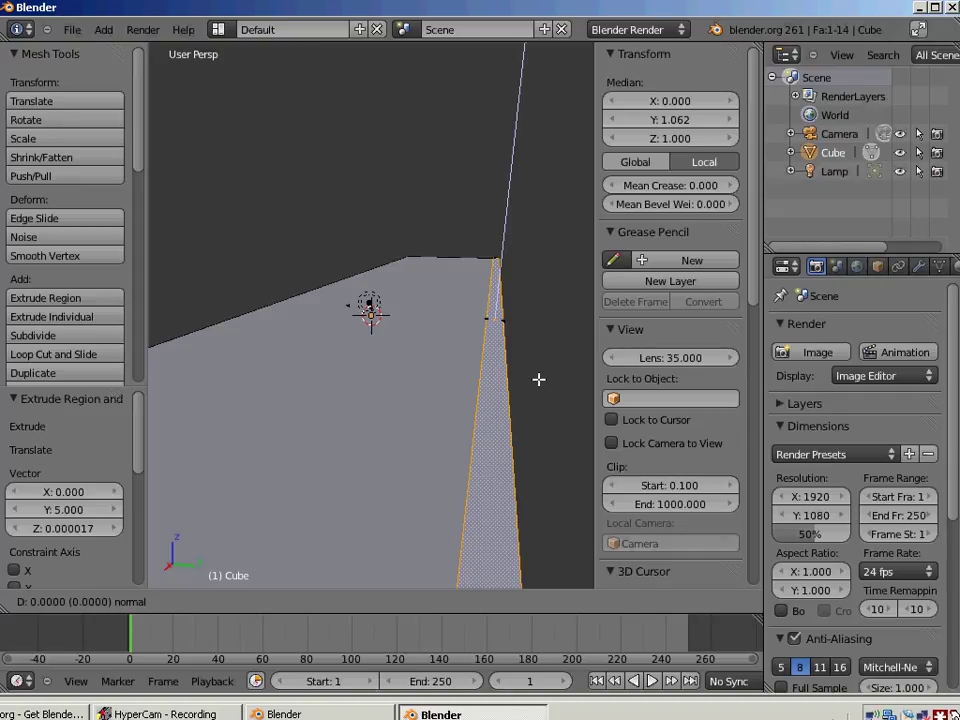
{"action": "type", "text": "20"}
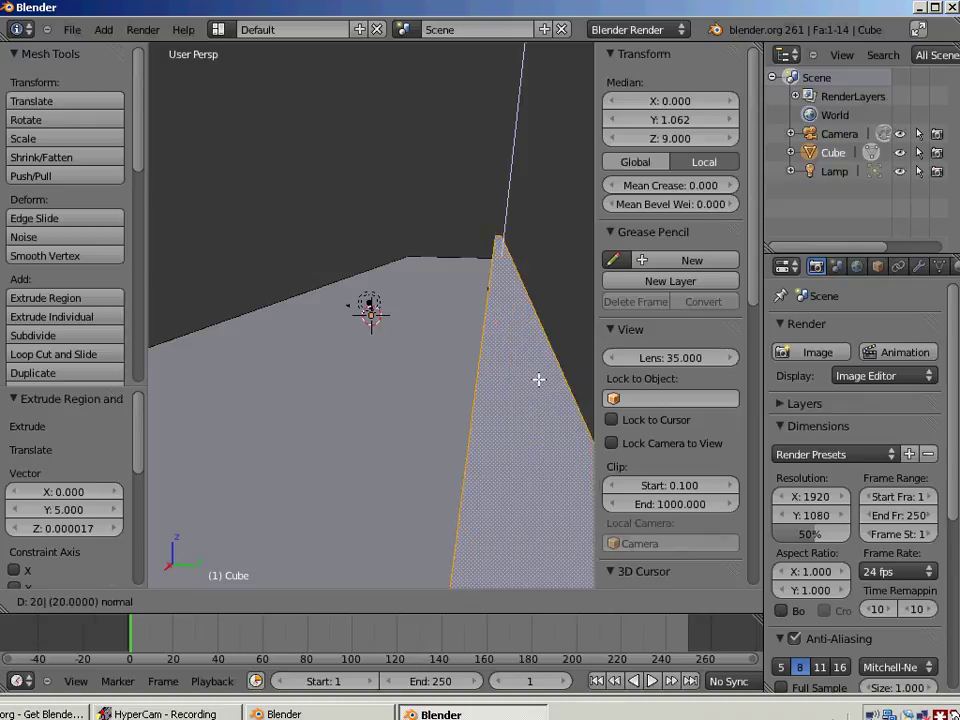
{"action": "key", "text": "Return"}
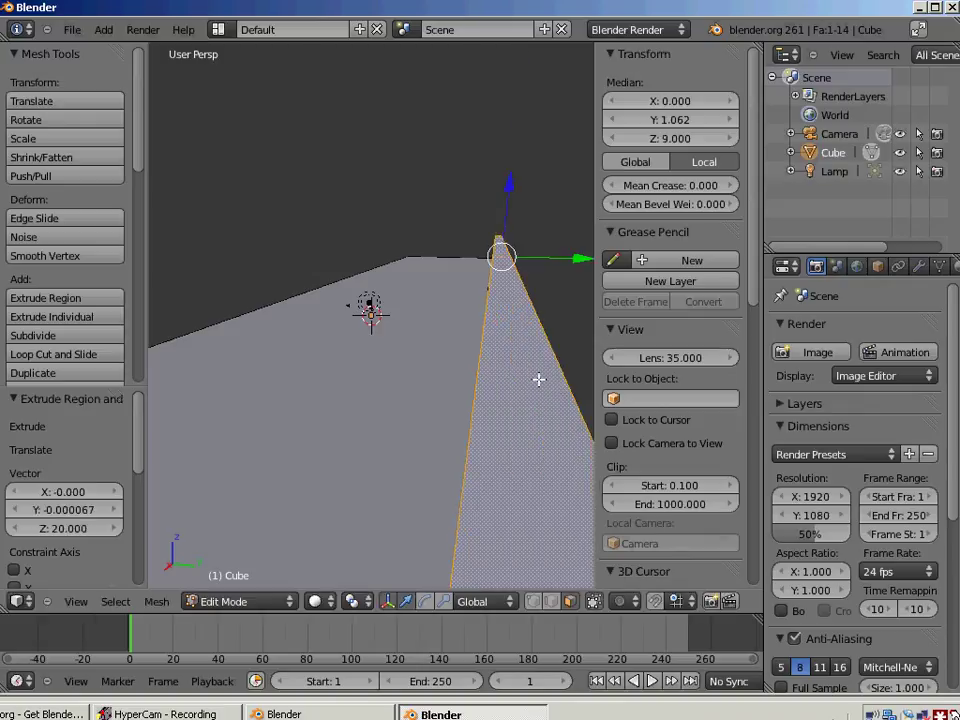
{"action": "scroll", "coordinate": [538, 379], "scroll_direction": "down", "scroll_amount": 3}
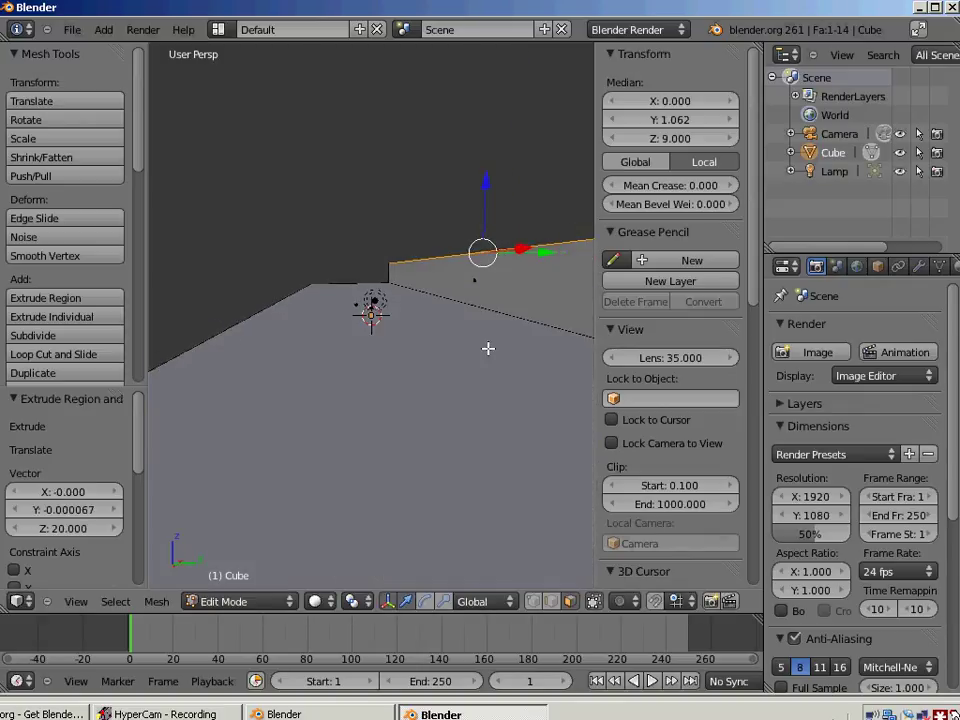
{"action": "middle_click_drag", "start_coordinate": [488, 348], "coordinate": [414, 362]}
{"action": "key", "text": "ctrl+z"}
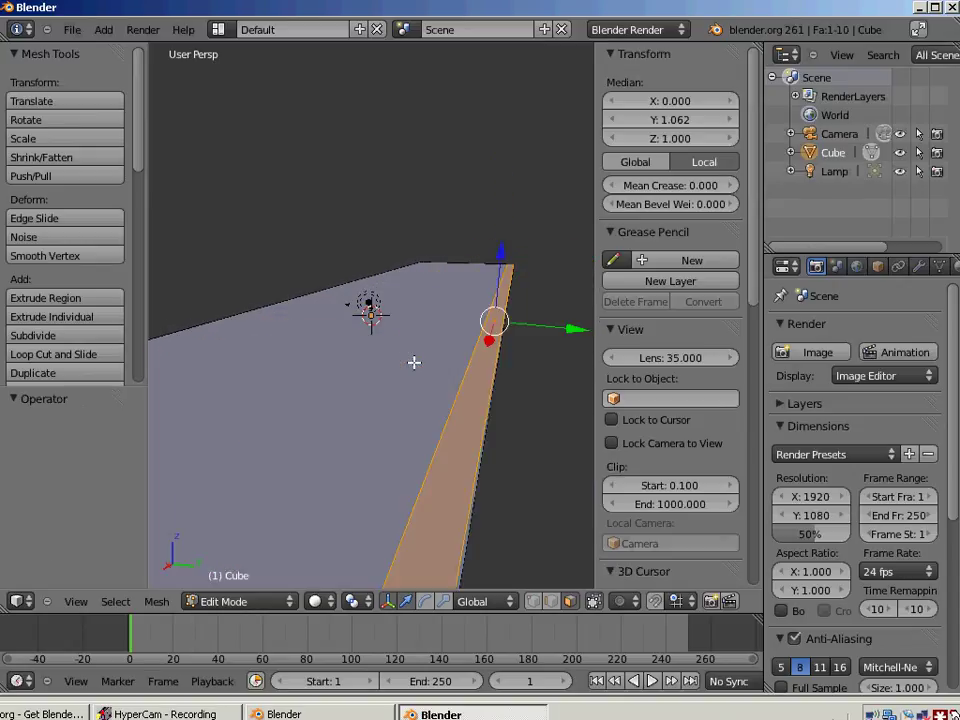
Step: Extrude the strip's upper face upward by 40 to form the first side wall
{"action": "key", "text": "e"}
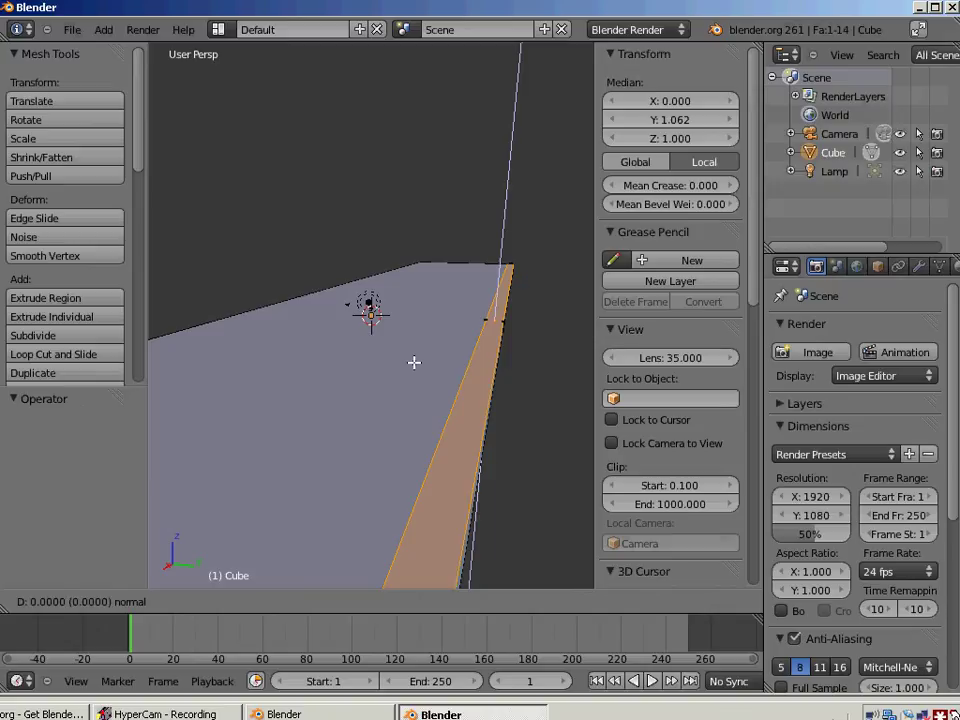
{"action": "type", "text": "40"}
{"action": "key", "text": "Return"}
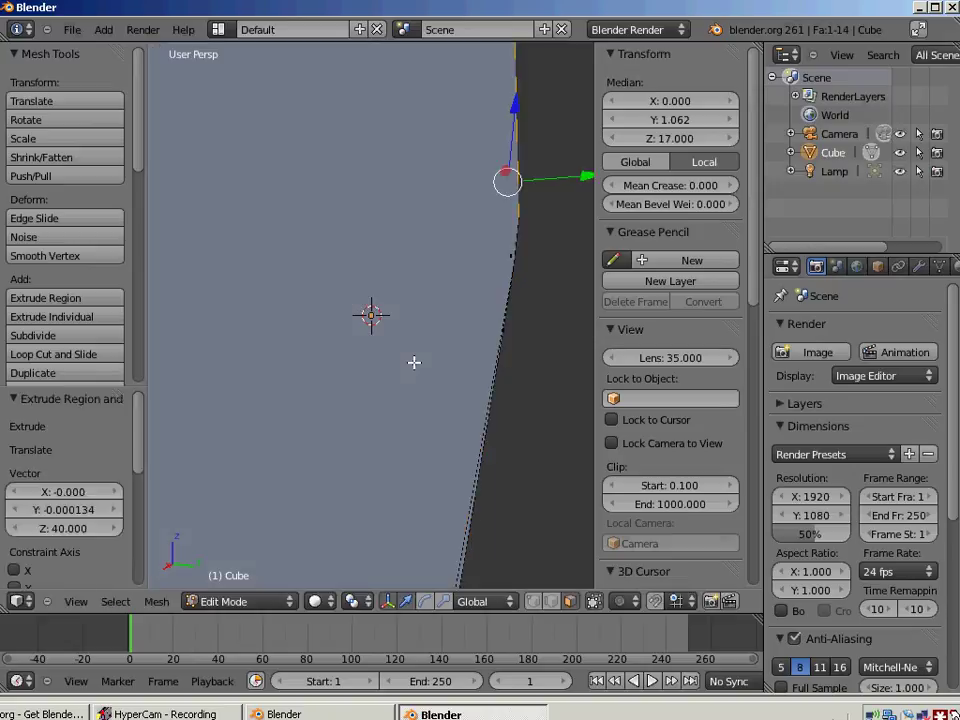
Step: Select the long narrow side face opposite the wall and extrude it outward by 5
{"action": "scroll", "coordinate": [449, 341], "scroll_direction": "down", "scroll_amount": 4}
{"action": "scroll", "coordinate": [449, 341], "scroll_direction": "down", "scroll_amount": 5}
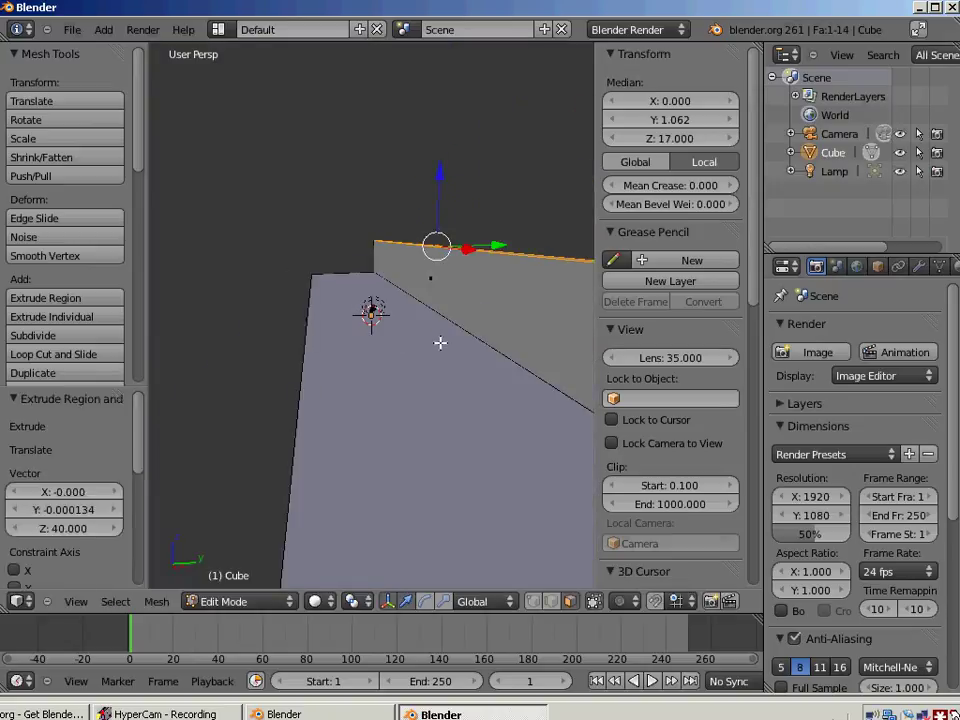
{"action": "middle_click_drag", "start_coordinate": [412, 337], "coordinate": [372, 320]}
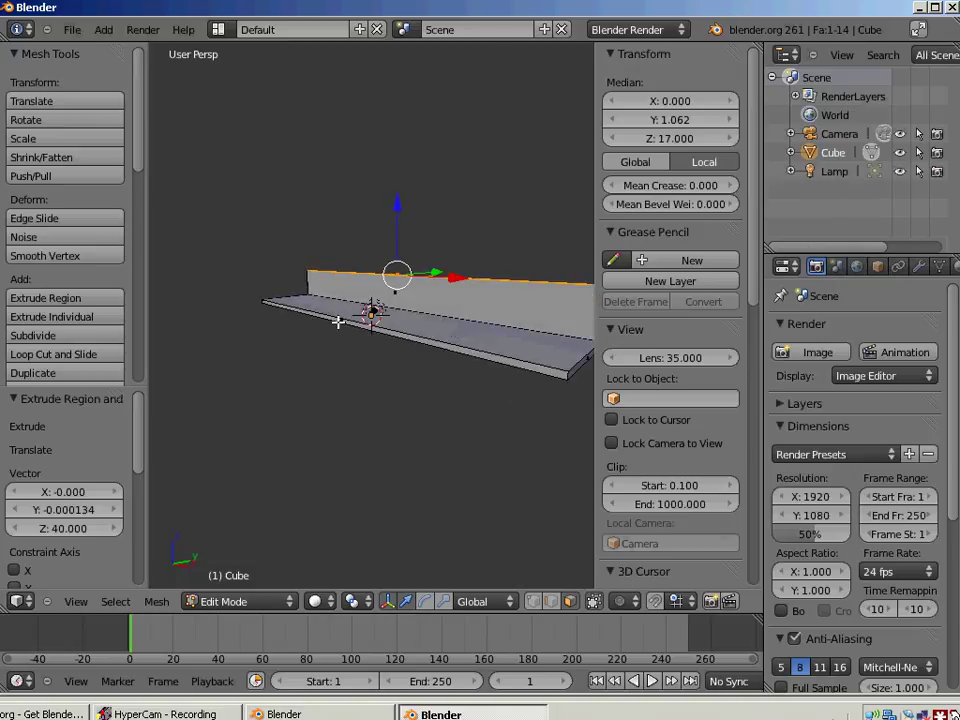
{"action": "scroll", "coordinate": [339, 322], "scroll_direction": "up", "scroll_amount": 3}
{"action": "right_click", "coordinate": [326, 347]}
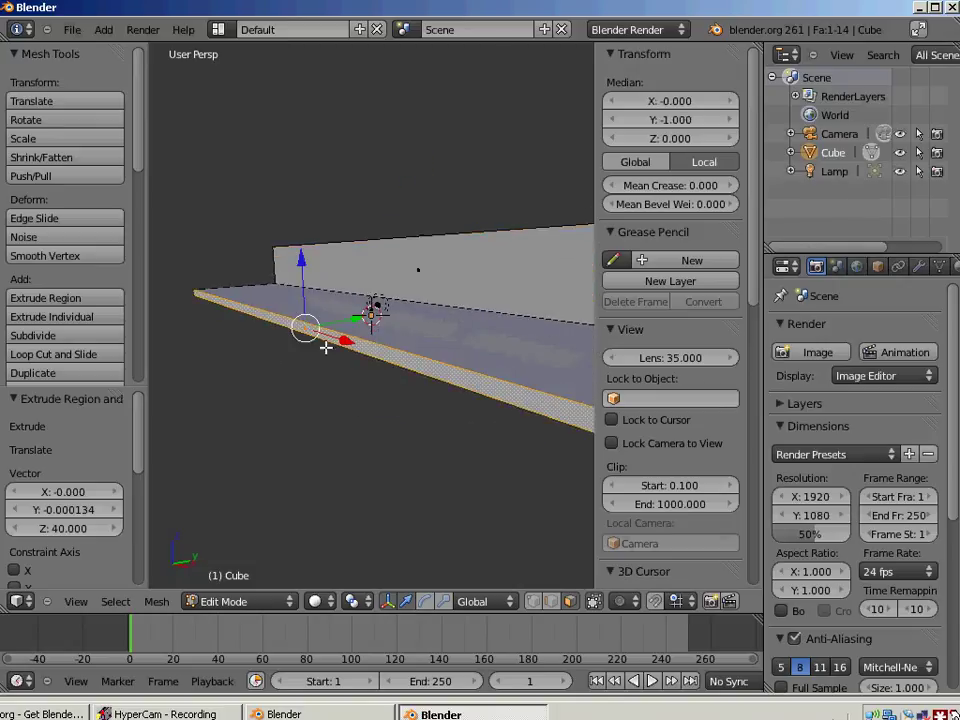
{"action": "type", "text": "e"}
{"action": "type", "text": "5"}
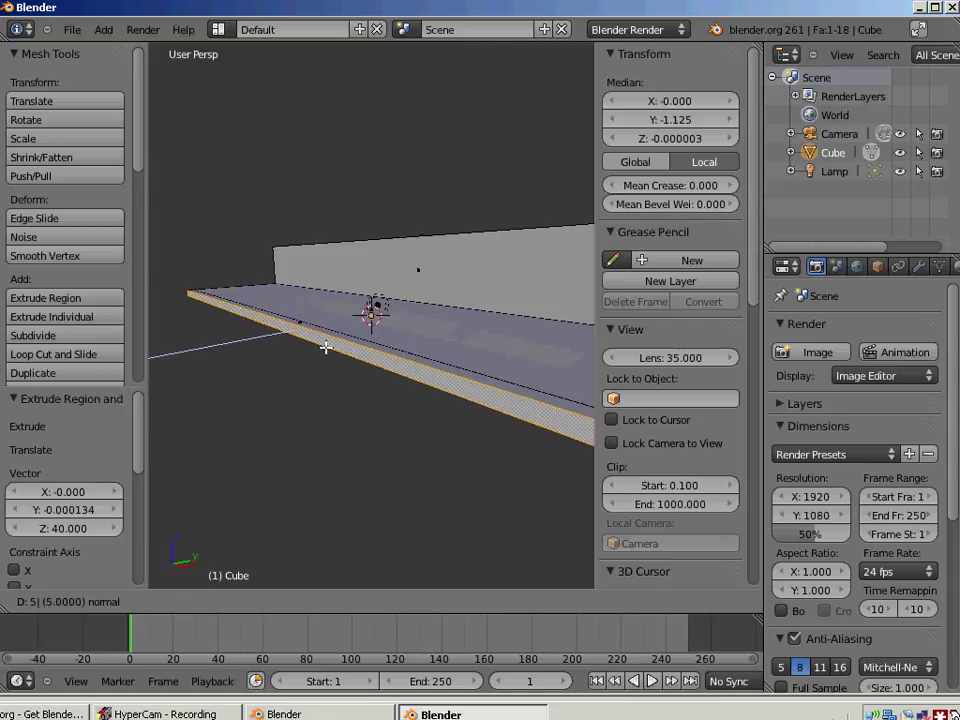
{"action": "key", "text": "Return"}
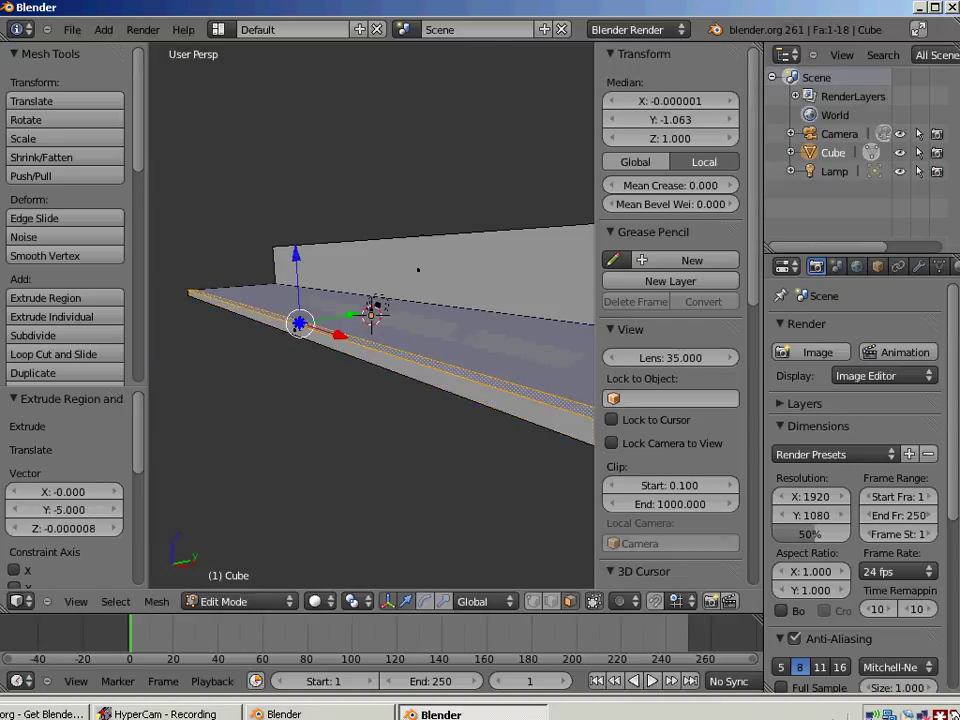
Step: Select the upper face of the strip on the negative Y side and extrude it upward by 40 as the second wall
{"action": "right_click", "coordinate": [318, 336]}
{"action": "type", "text": "e"}
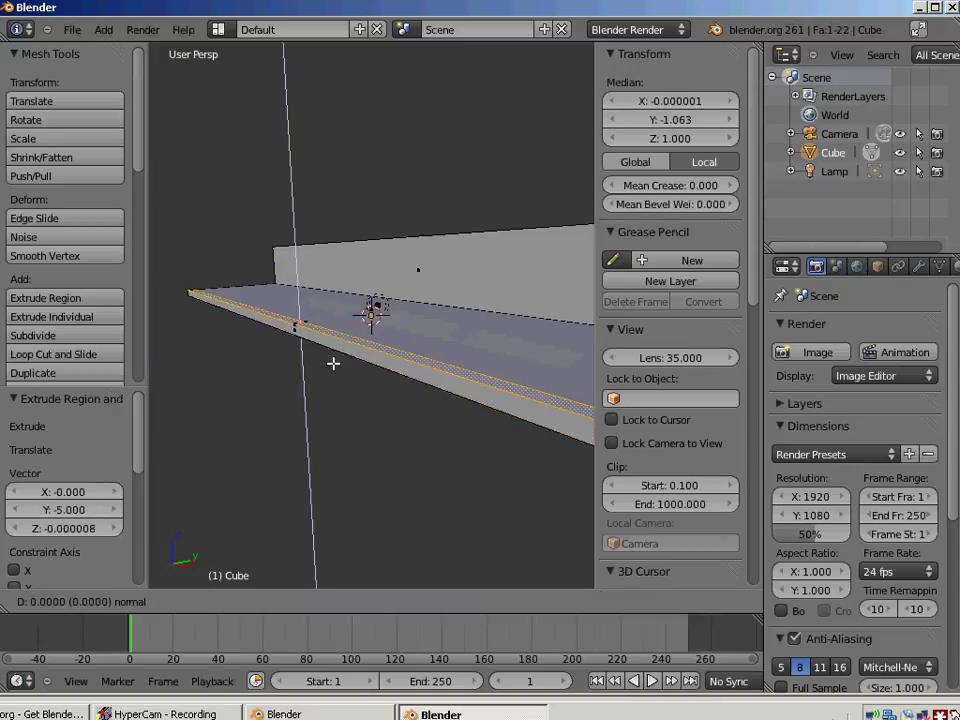
{"action": "type", "text": "40"}
{"action": "key", "text": "Return"}
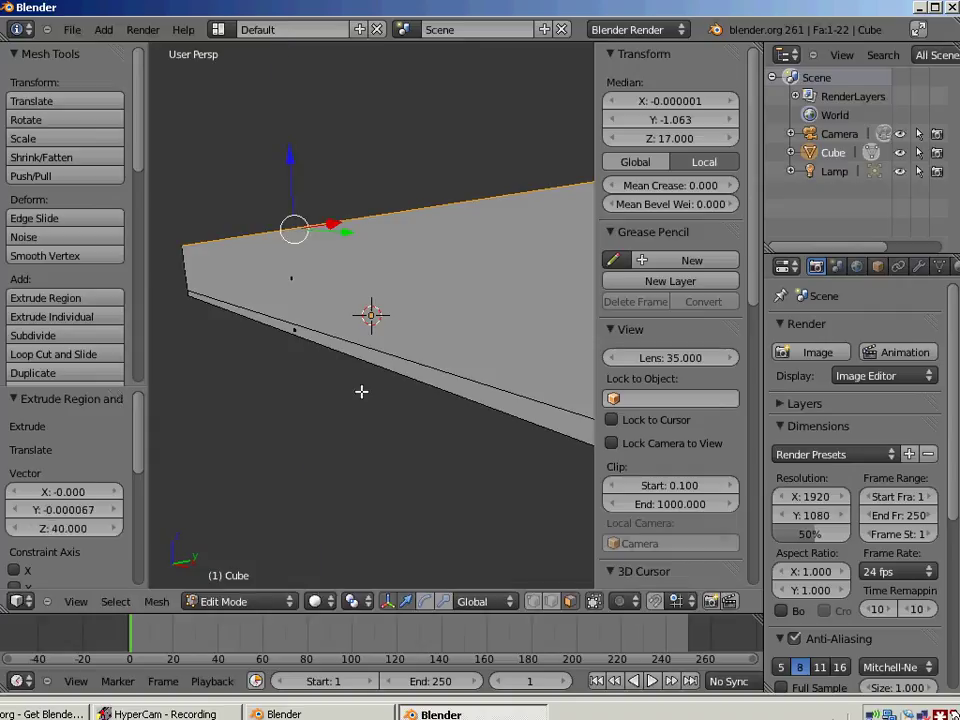
{"action": "middle_click_drag", "start_coordinate": [440, 369], "coordinate": [357, 386]}
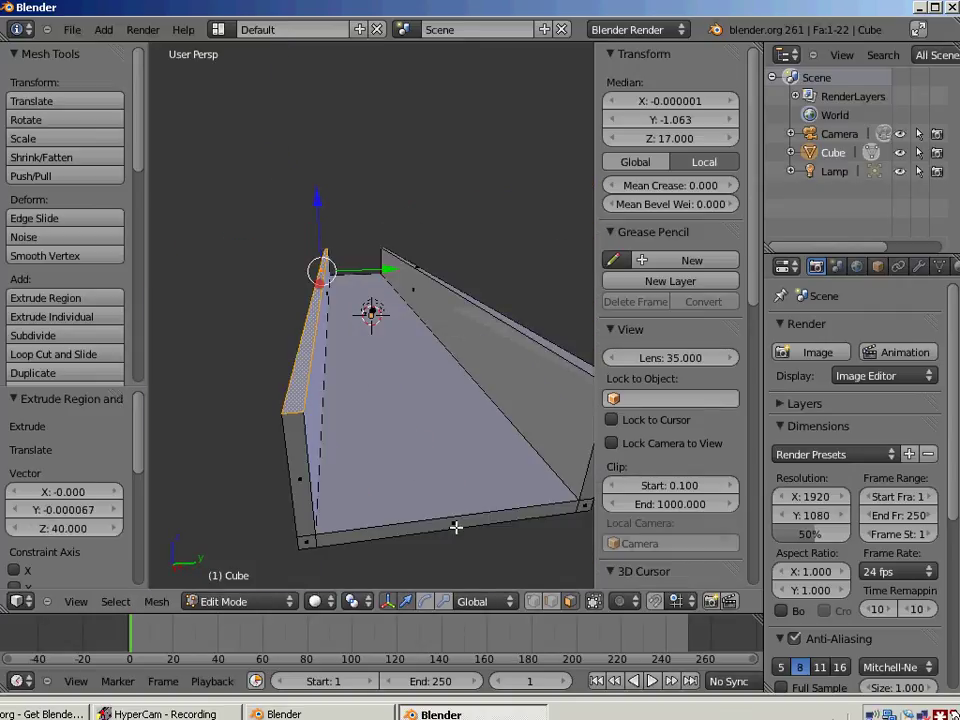
Step: Extrude the narrow end face of the base on the positive X side outward by 5
{"action": "right_click", "coordinate": [455, 524]}
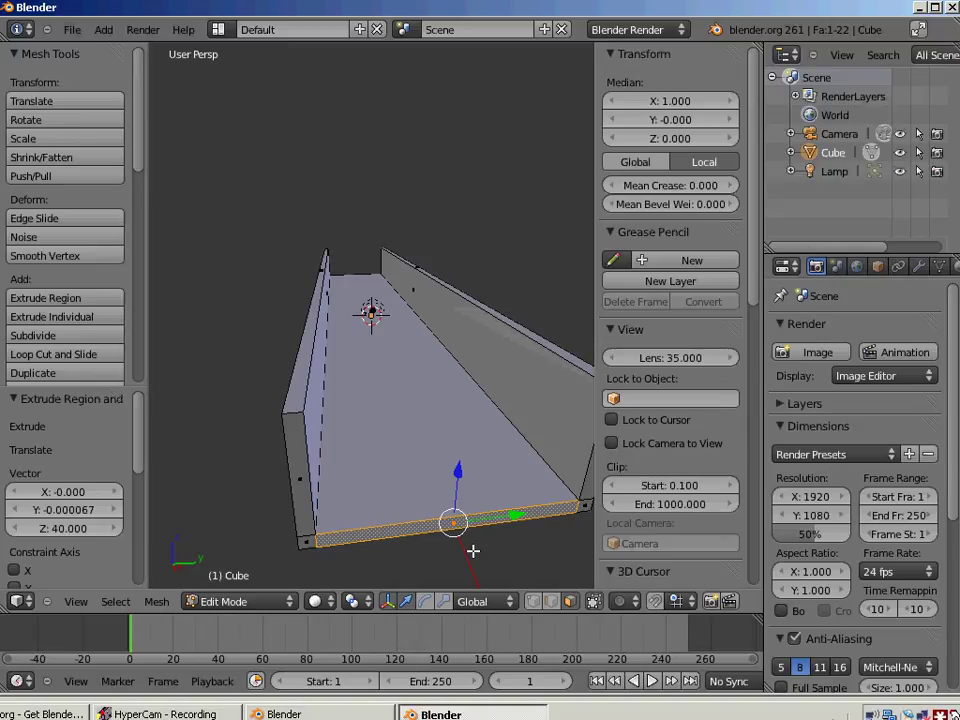
{"action": "type", "text": "e"}
{"action": "type", "text": "5"}
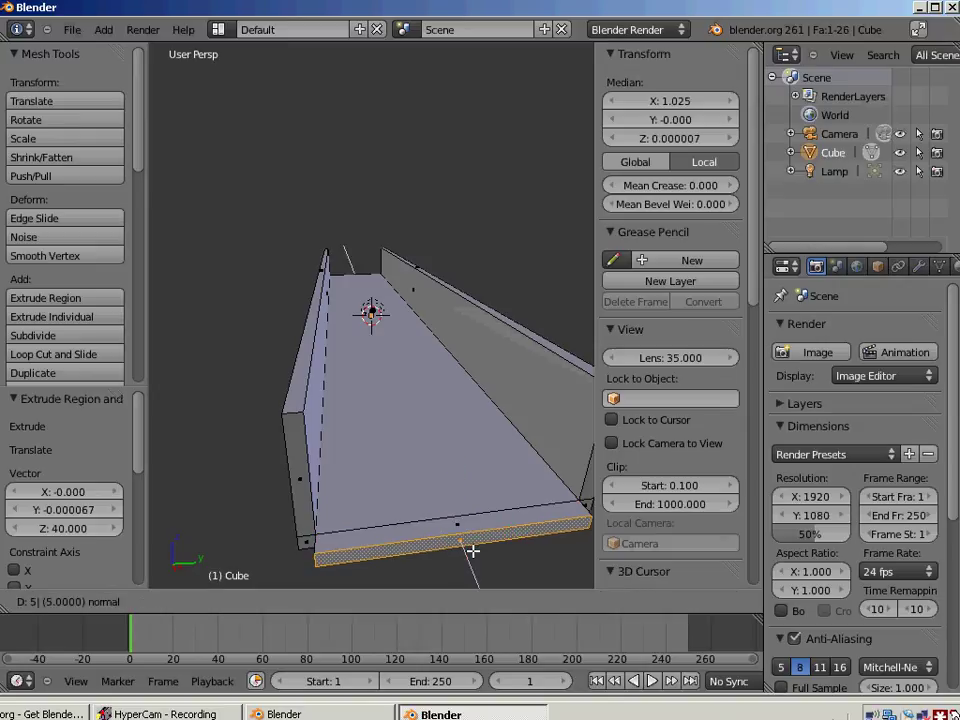
{"action": "key", "text": "Return"}
Step: Extrude the upper face of the new end strip on the positive X side upward by 40 to form an end wall
{"action": "right_click", "coordinate": [460, 523]}
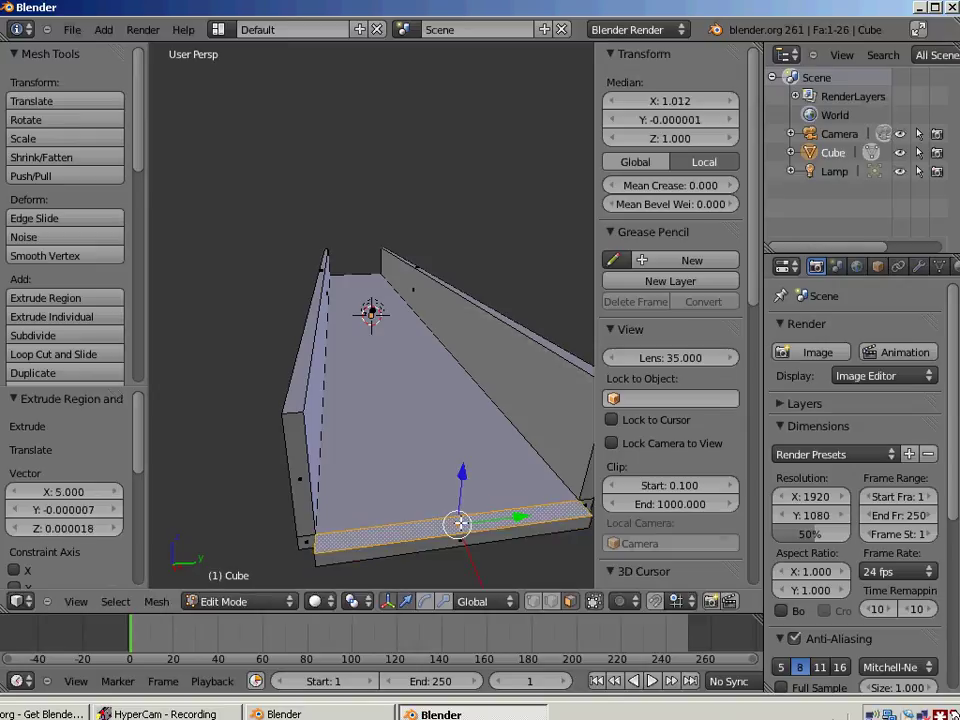
{"action": "type", "text": "e"}
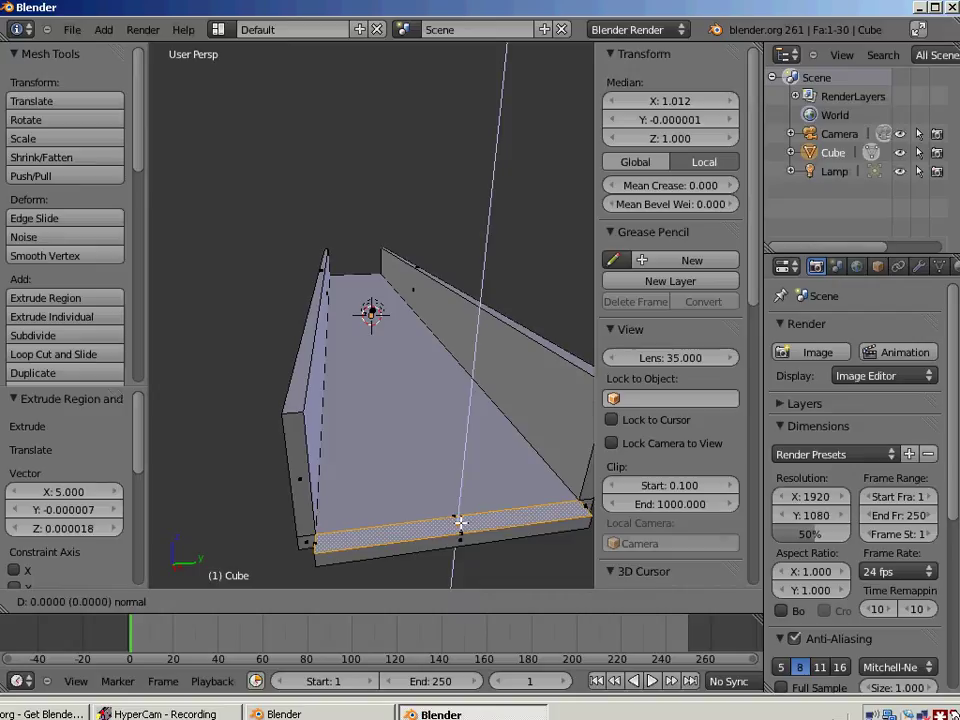
{"action": "type", "text": "40"}
{"action": "key", "text": "Return"}
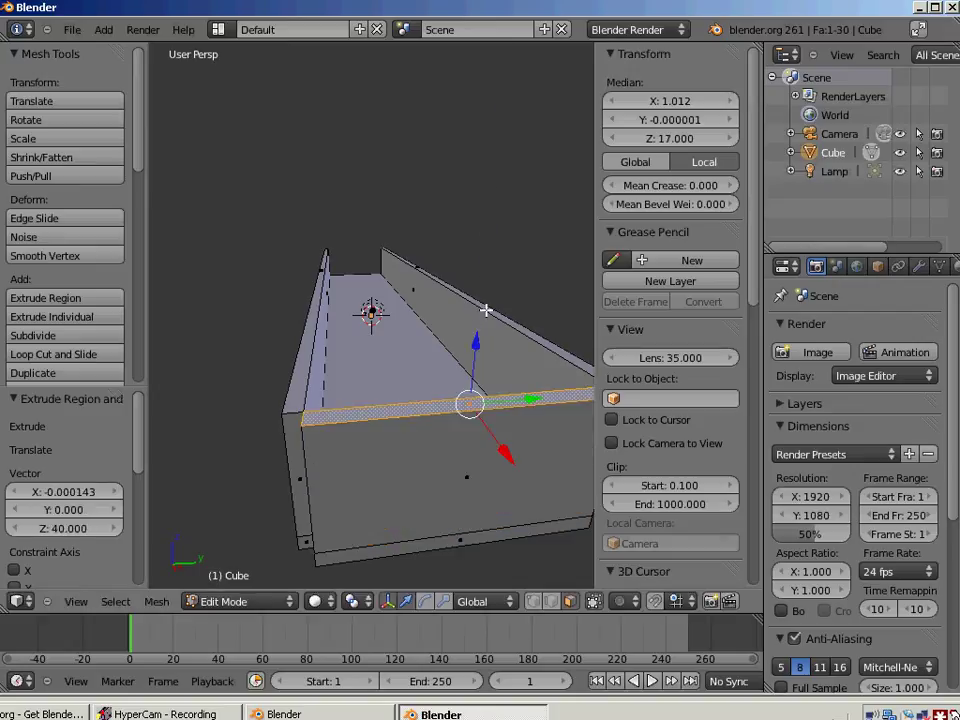
Step: Extrude the narrow end face at the open negative X end of the channel outward by 5
{"action": "middle_click_drag", "start_coordinate": [485, 311], "coordinate": [382, 368]}
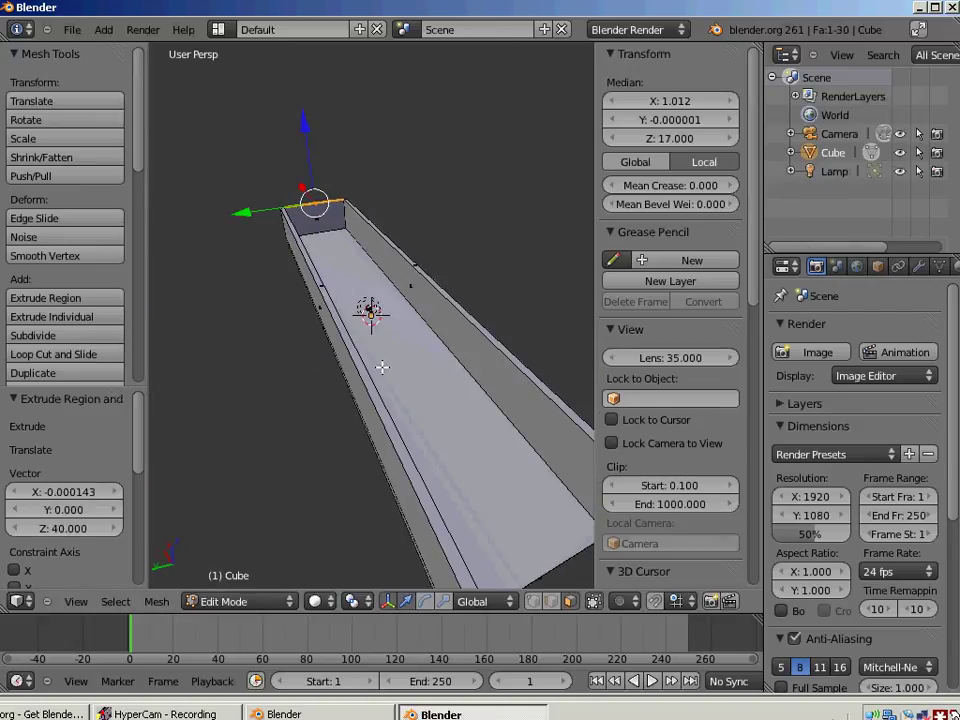
{"action": "scroll", "coordinate": [382, 368], "scroll_direction": "down", "scroll_amount": 4}
{"action": "right_click", "coordinate": [436, 438]}
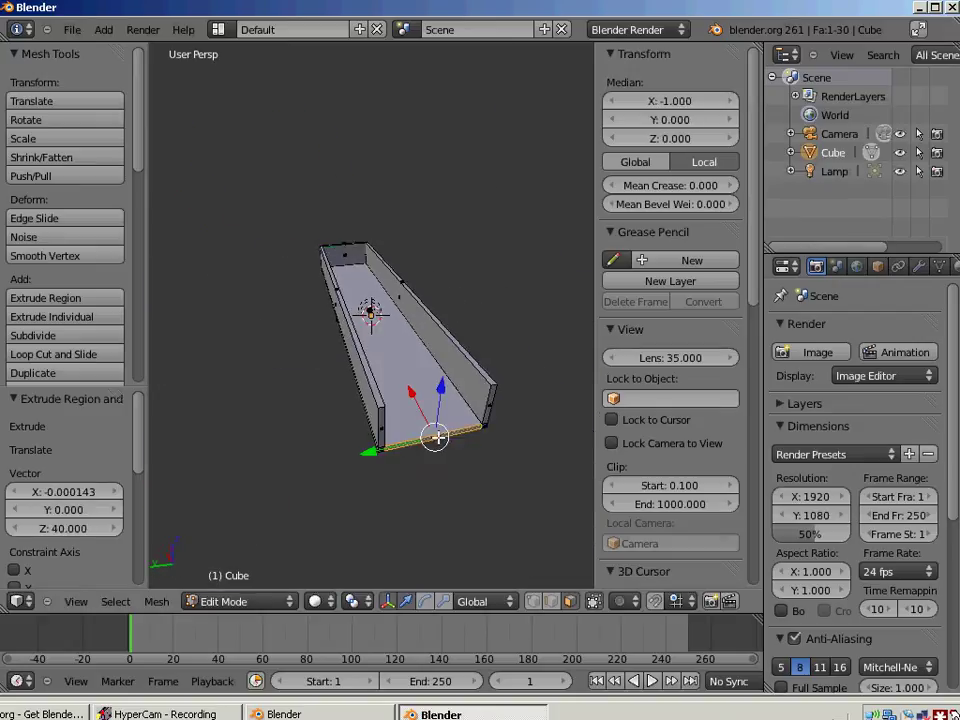
{"action": "key", "text": "e"}
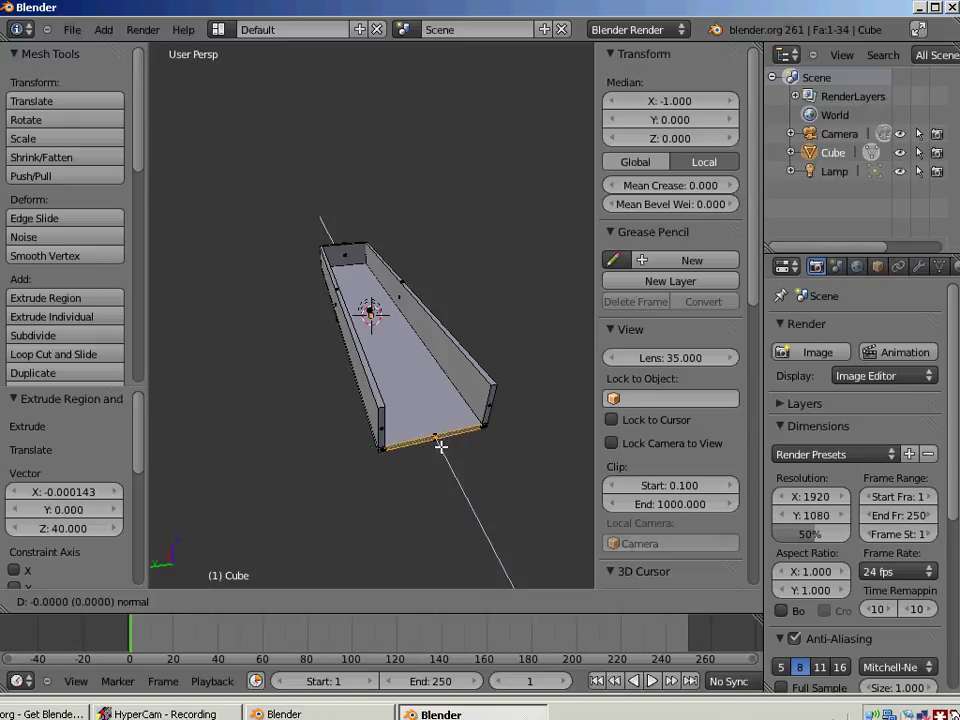
{"action": "key", "text": "5"}
{"action": "key", "text": "Return"}
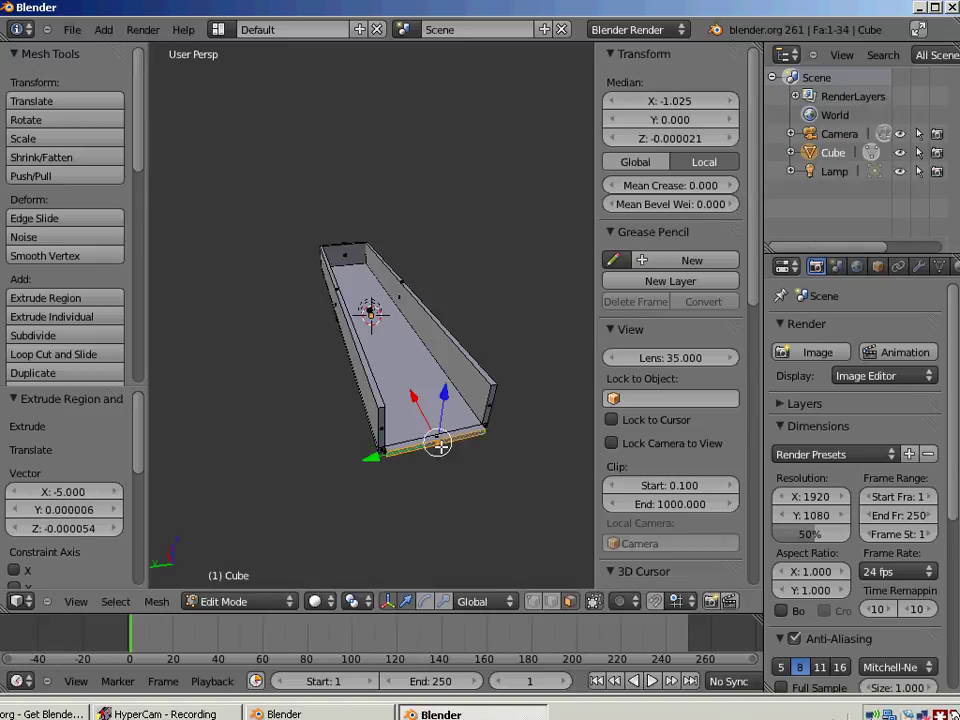
Step: Extrude the upper face of the negative X end strip upward by 40 to close the box with a fourth wall
{"action": "right_click", "coordinate": [437, 435]}
{"action": "right_click", "coordinate": [436, 438]}
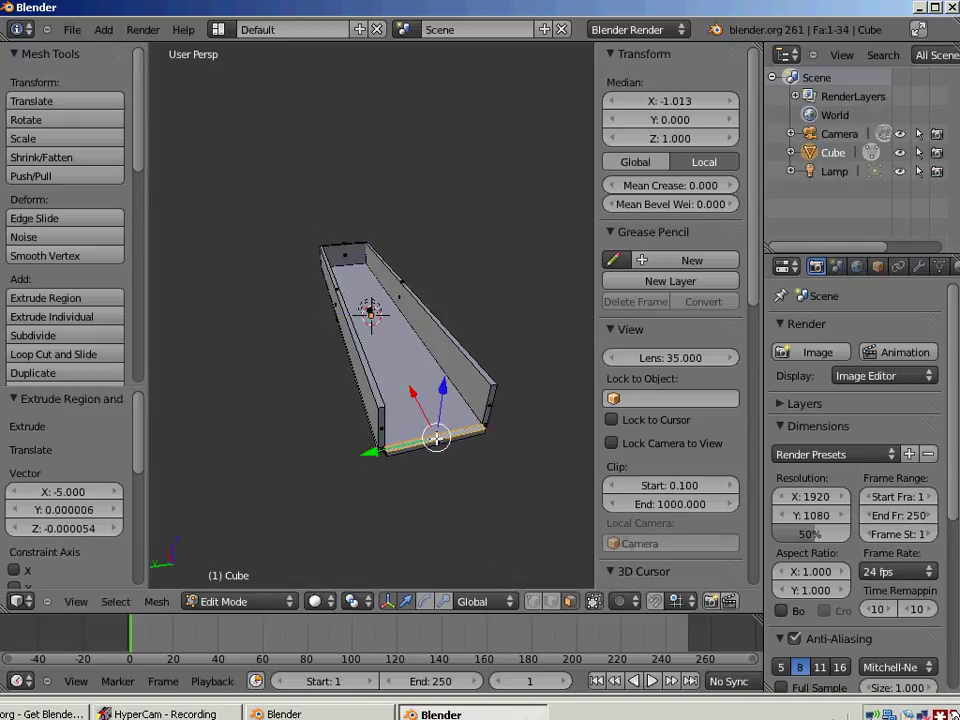
{"action": "type", "text": "e"}
{"action": "type", "text": "40"}
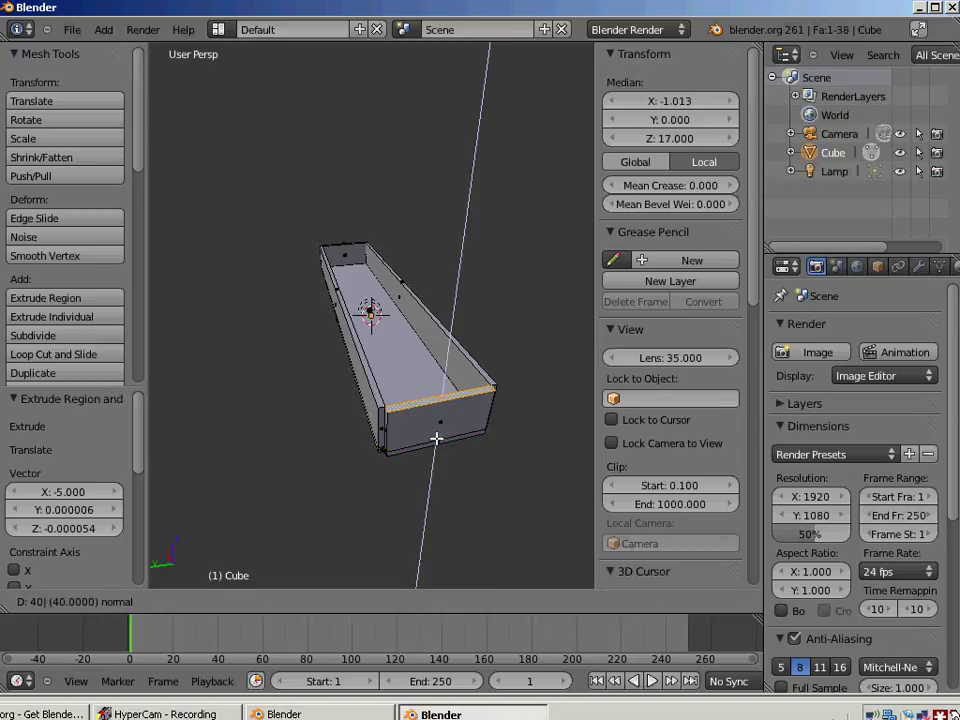
{"action": "key", "text": "Return"}
{"action": "middle_click_drag", "start_coordinate": [336, 349], "coordinate": [405, 328]}
{"action": "scroll", "coordinate": [390, 325], "scroll_direction": "up", "scroll_amount": 3}
{"action": "scroll", "coordinate": [377, 322], "scroll_direction": "down", "scroll_amount": 3}
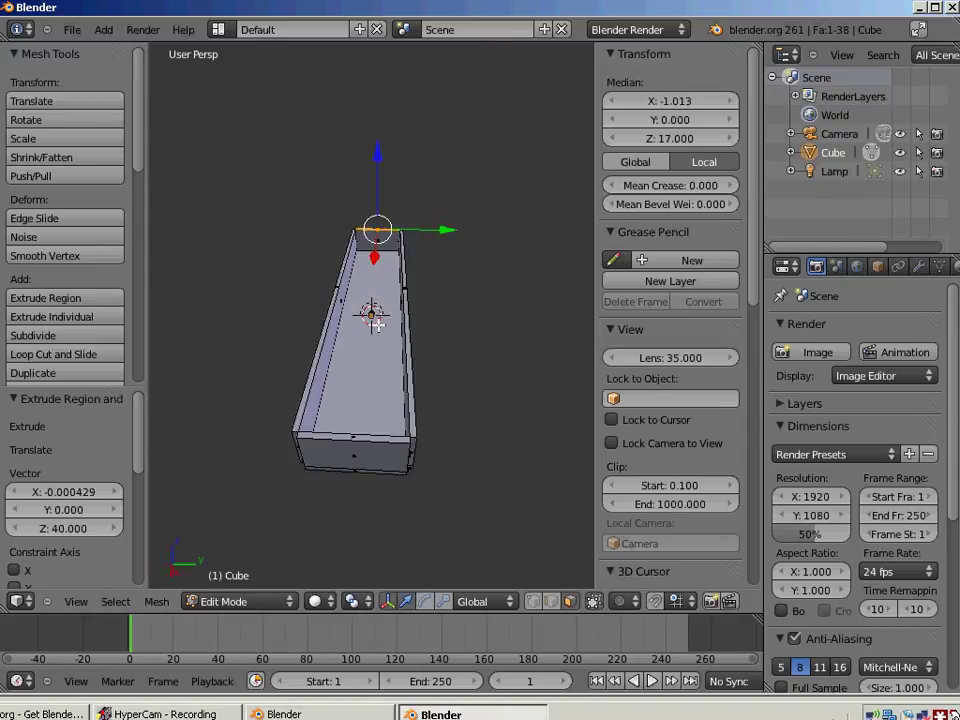
{"action": "scroll", "coordinate": [355, 323], "scroll_direction": "up", "scroll_amount": 2}
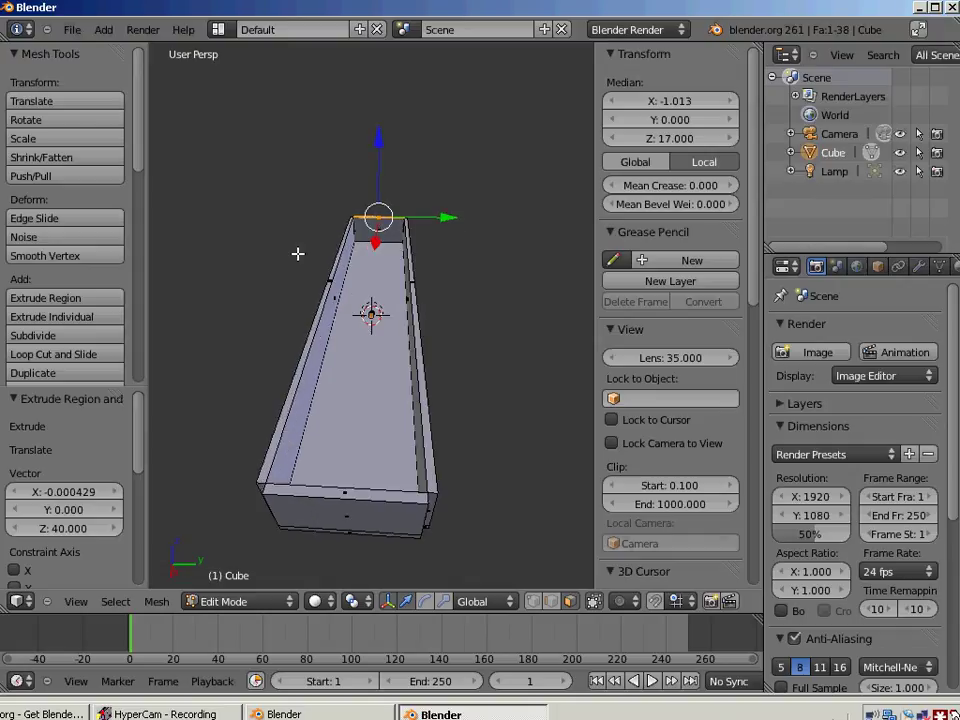
Step: Save the scene over the existing test.blend in the Radioactive folder
{"action": "left_click", "coordinate": [72, 29]}
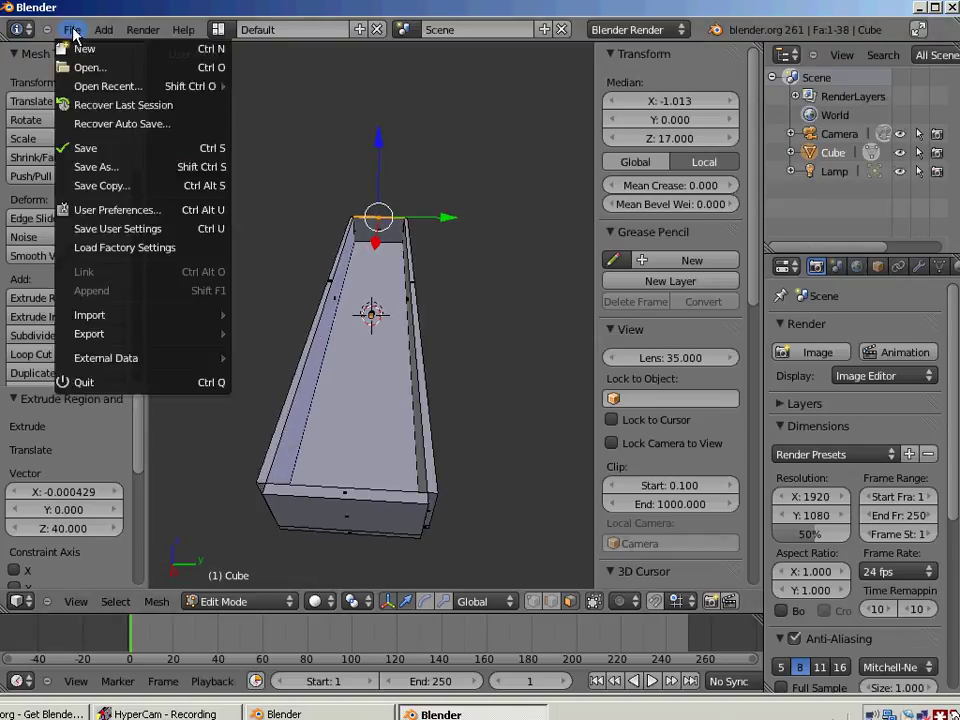
{"action": "left_click", "coordinate": [121, 150]}
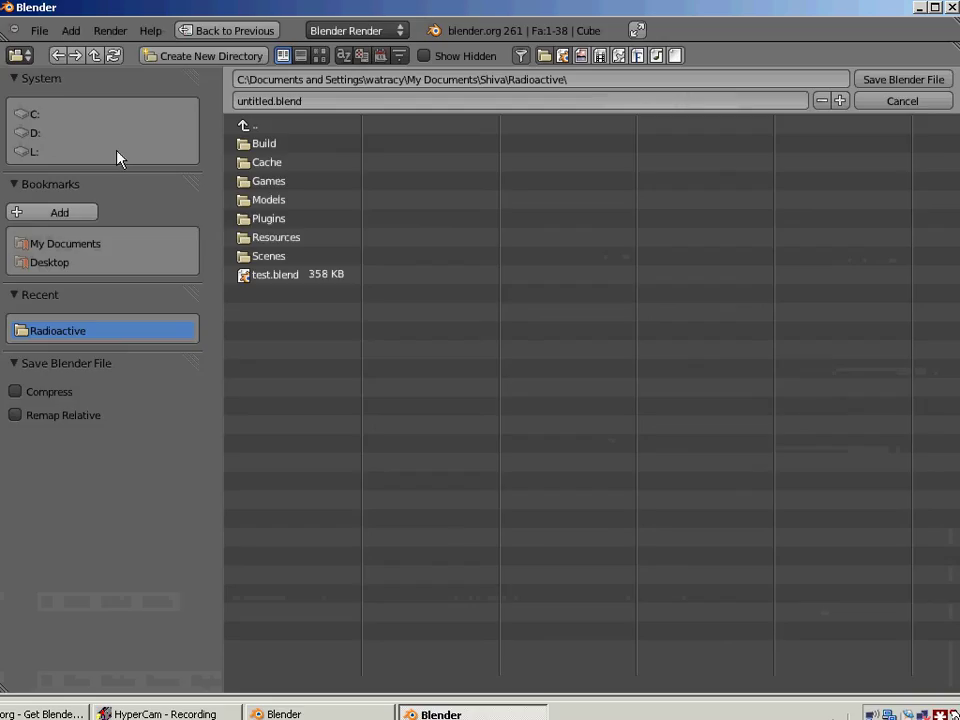
{"action": "double_click", "coordinate": [268, 278]}
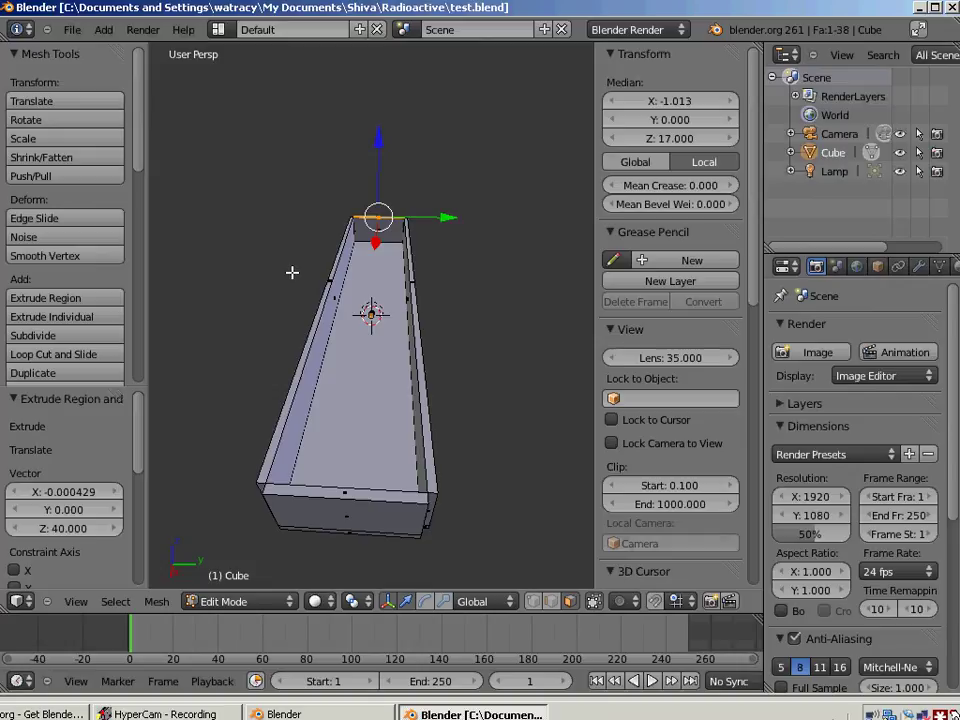
Step: Export the scene in COLLADA format over the existing test.dae in the Radioactive folder
{"action": "left_click", "coordinate": [72, 29]}
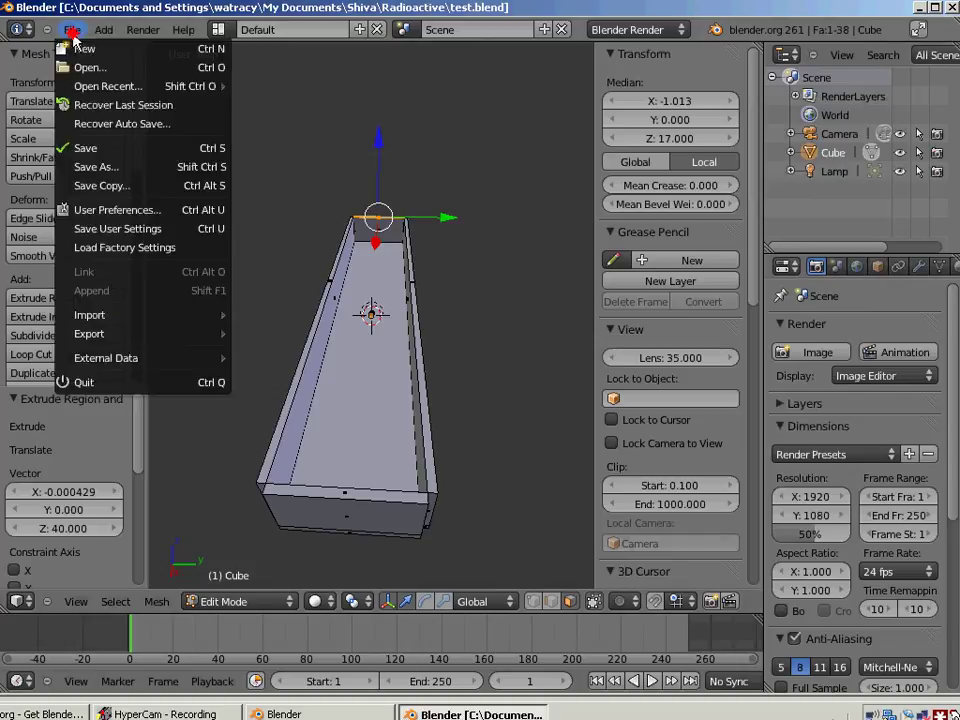
{"action": "mouse_move", "coordinate": [152, 343]}
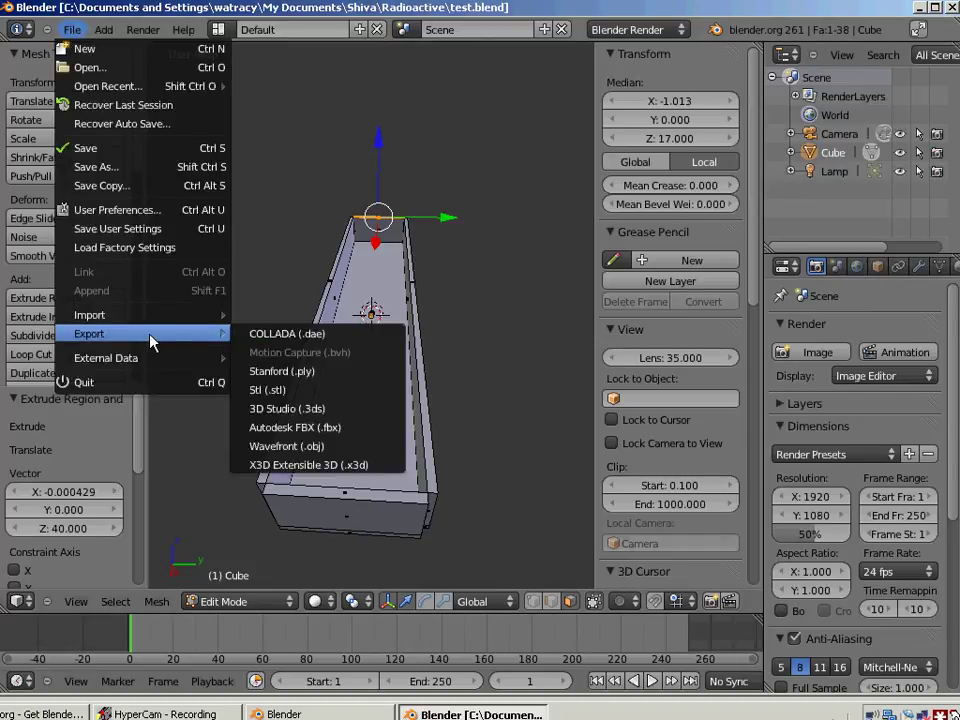
{"action": "left_click", "coordinate": [270, 336]}
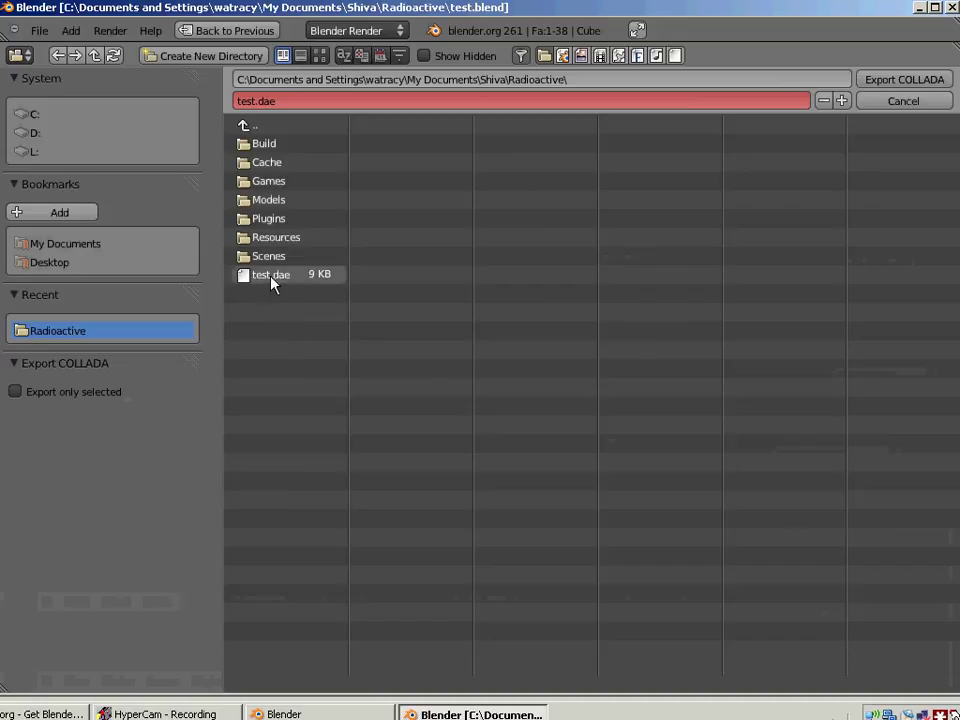
{"action": "double_click", "coordinate": [273, 284]}
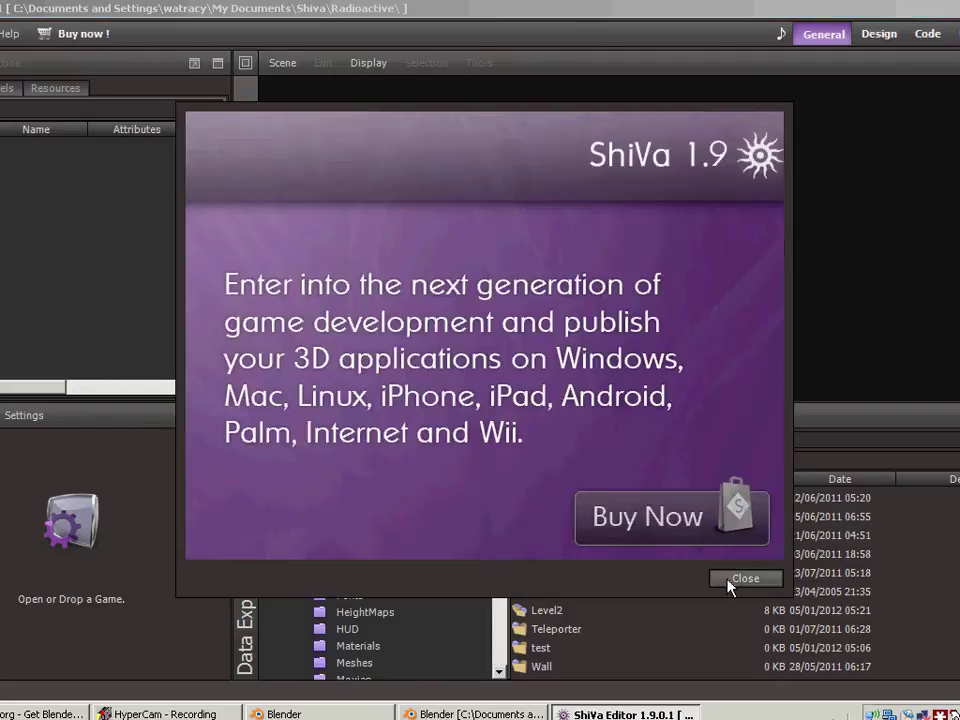
Step: In ShiVa Editor, import test.dae as model test with Z to Y up axis conversion, overwriting the existing mesh, material and model
{"action": "left_click", "coordinate": [730, 577]}
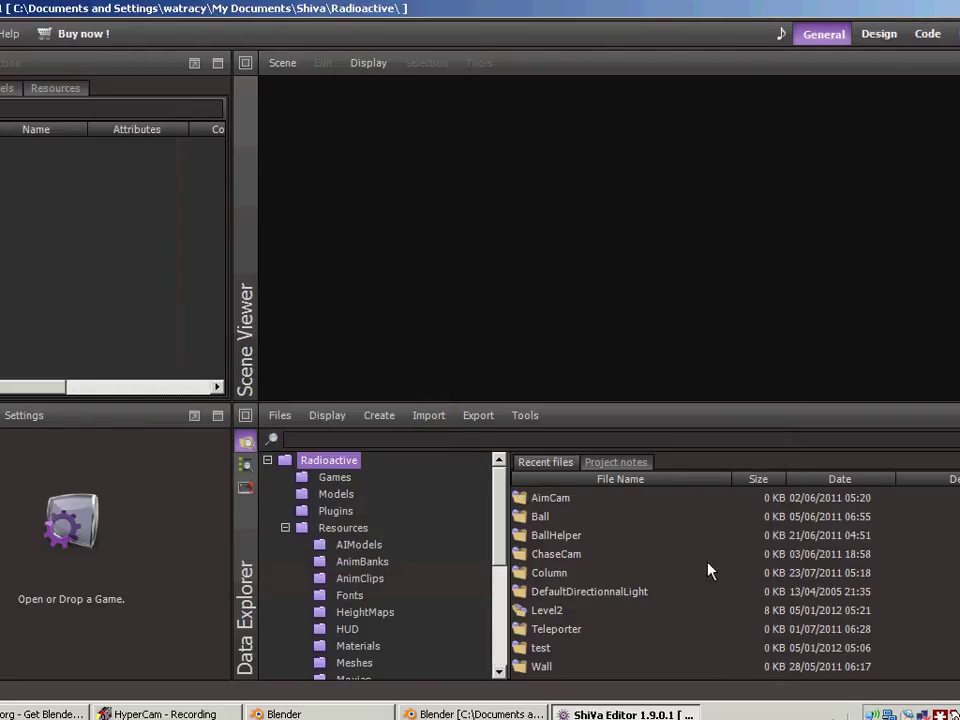
{"action": "left_click", "coordinate": [428, 415]}
{"action": "left_click", "coordinate": [446, 463]}
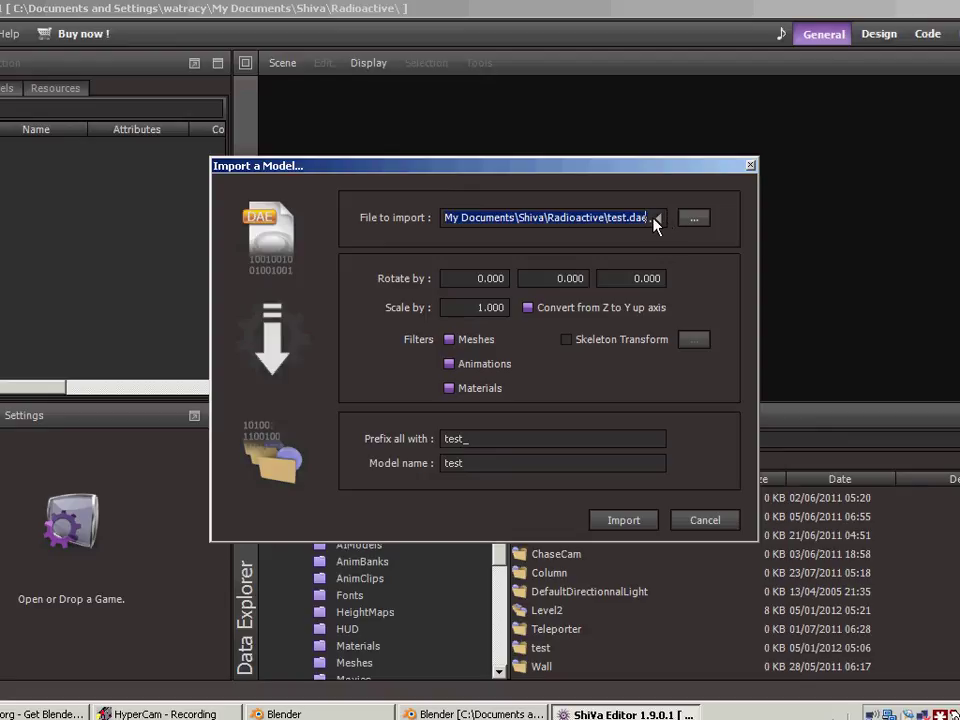
{"action": "left_click", "coordinate": [528, 308]}
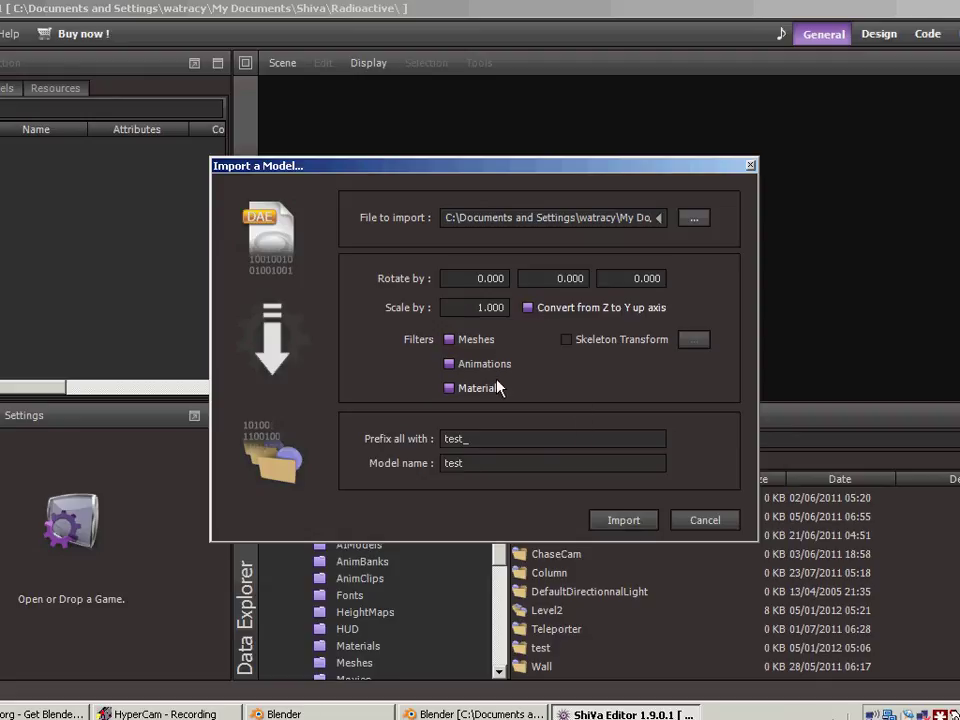
{"action": "left_click", "coordinate": [622, 520]}
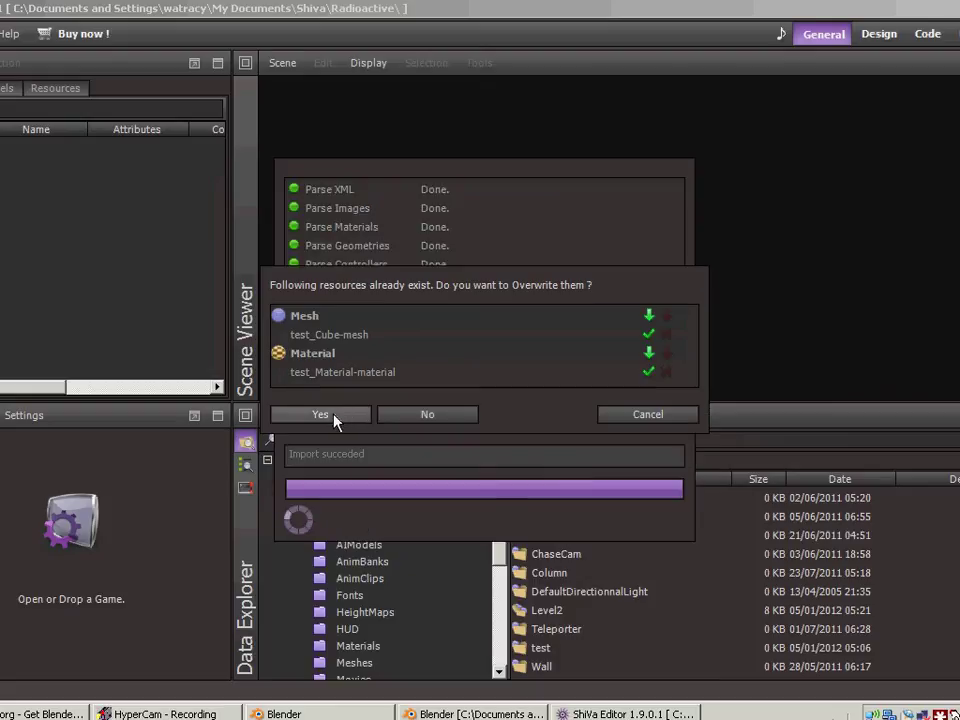
{"action": "left_click", "coordinate": [322, 414]}
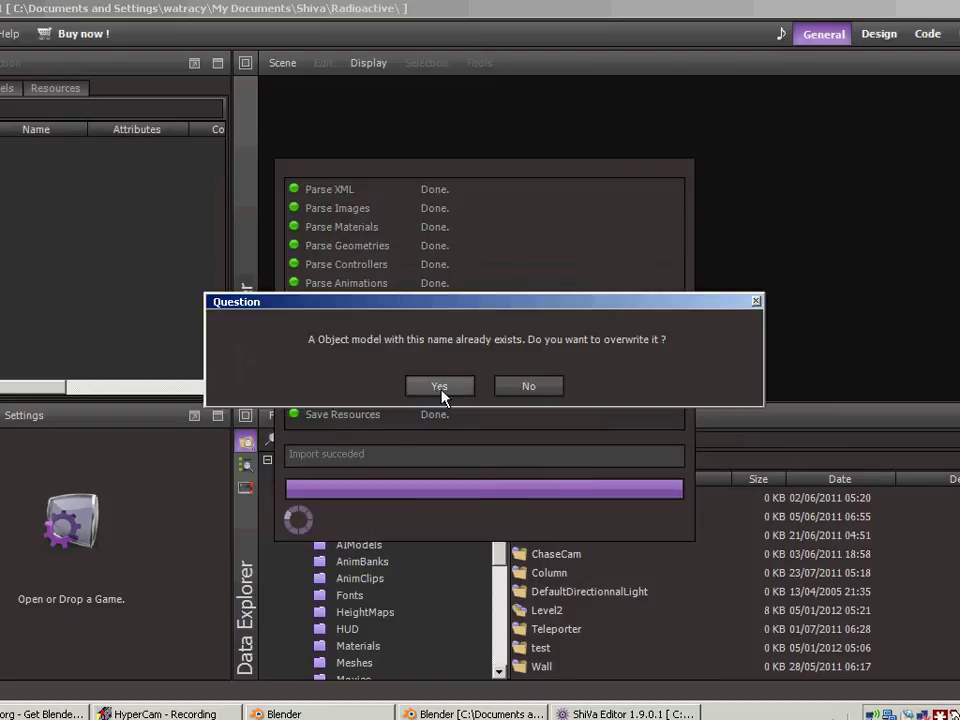
{"action": "left_click", "coordinate": [441, 391]}
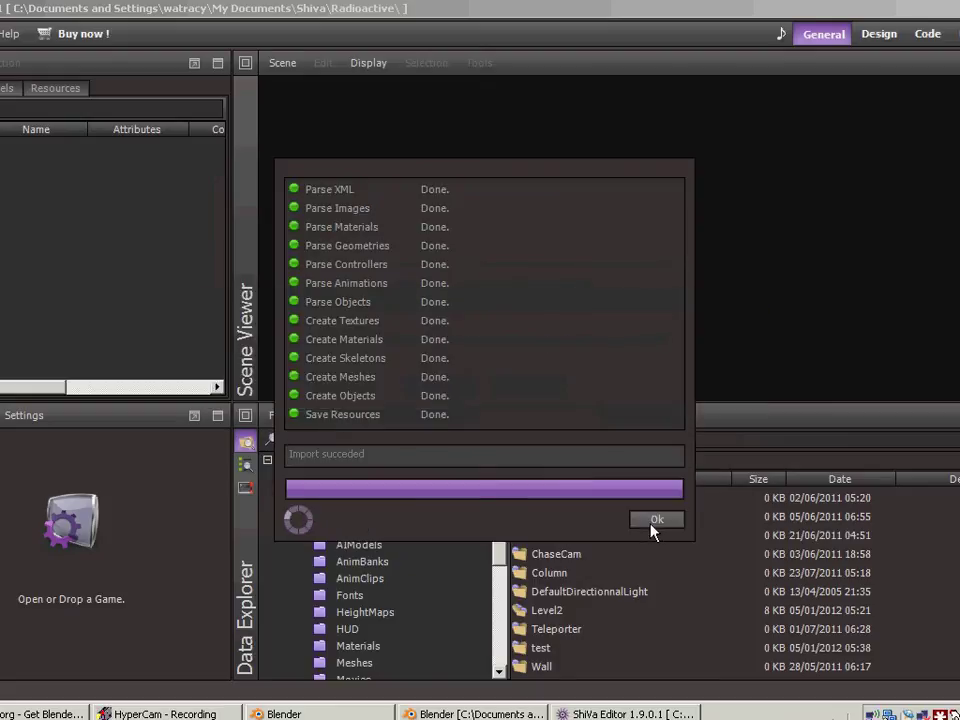
{"action": "left_click", "coordinate": [653, 521]}
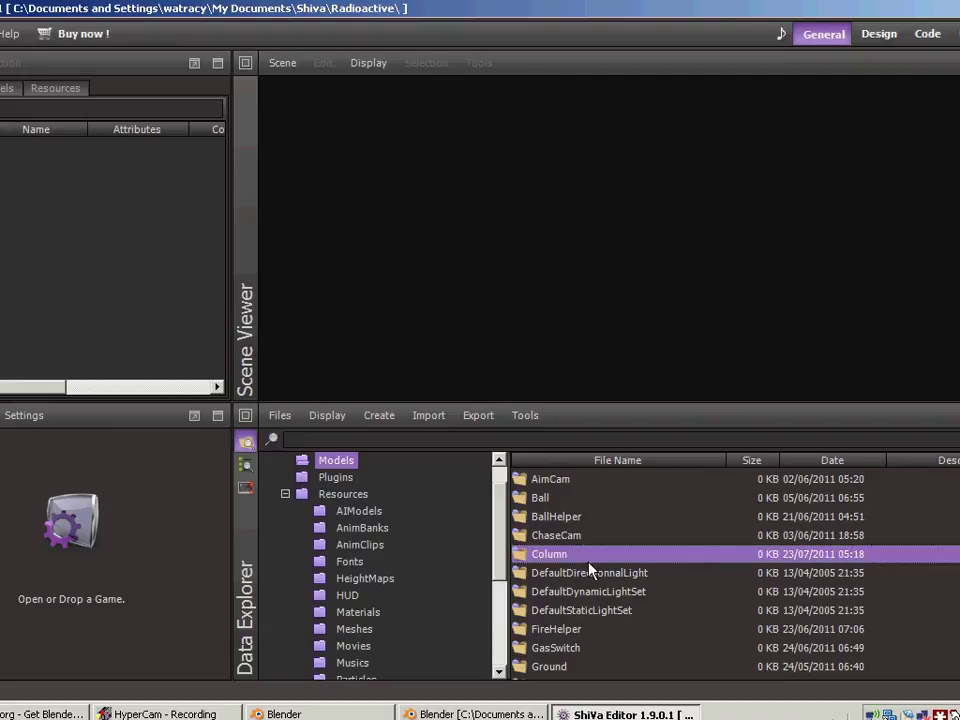
Step: Open the test model from the Models folder in the Scene Viewer and change the viewer's display mode
{"action": "scroll", "coordinate": [590, 568], "scroll_direction": "down", "scroll_amount": 3}
{"action": "double_click", "coordinate": [541, 648]}
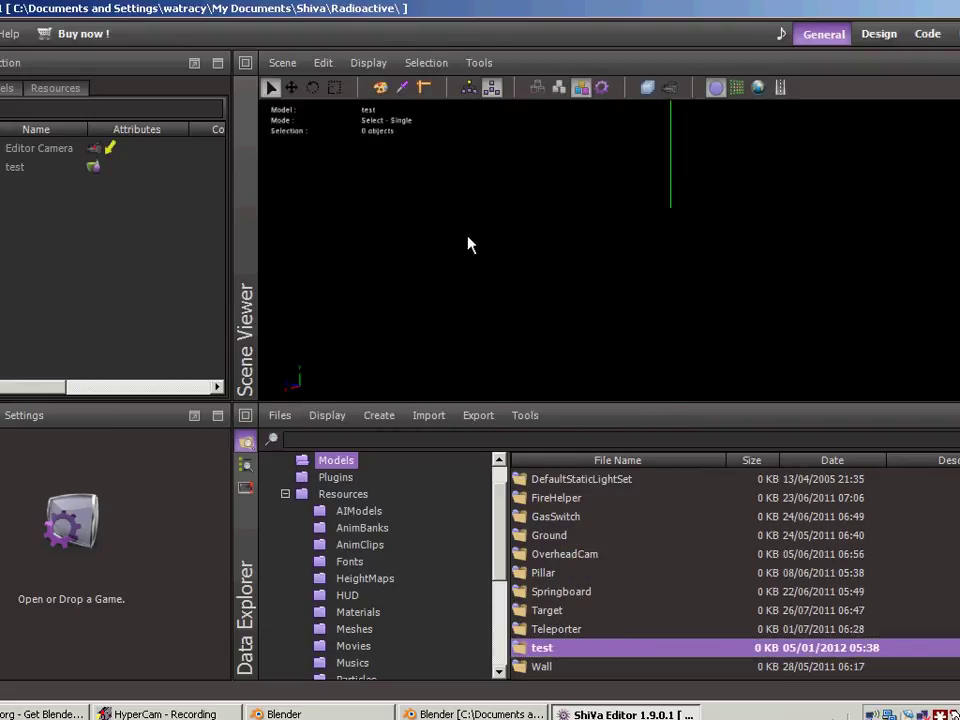
{"action": "middle_click_drag", "start_coordinate": [527, 236], "coordinate": [591, 118]}
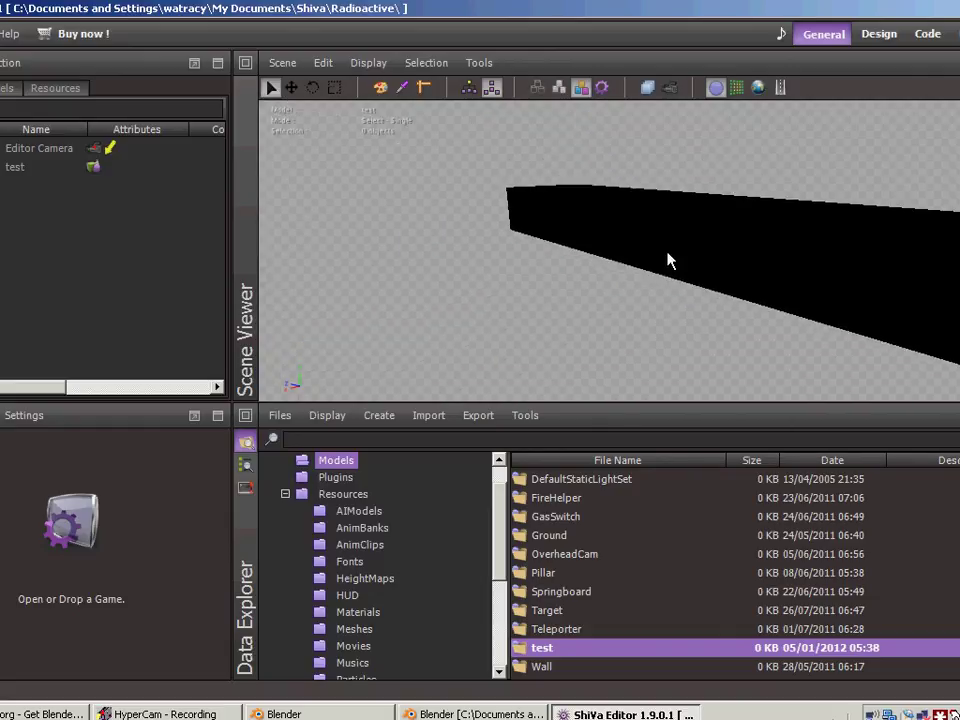
{"action": "mouse_move", "coordinate": [651, 265]}
{"action": "middle_mouse_down"}
{"action": "mouse_move", "coordinate": [600, 255]}
{"action": "mouse_move", "coordinate": [585, 270]}
{"action": "mouse_move", "coordinate": [634, 261]}
{"action": "middle_mouse_up"}
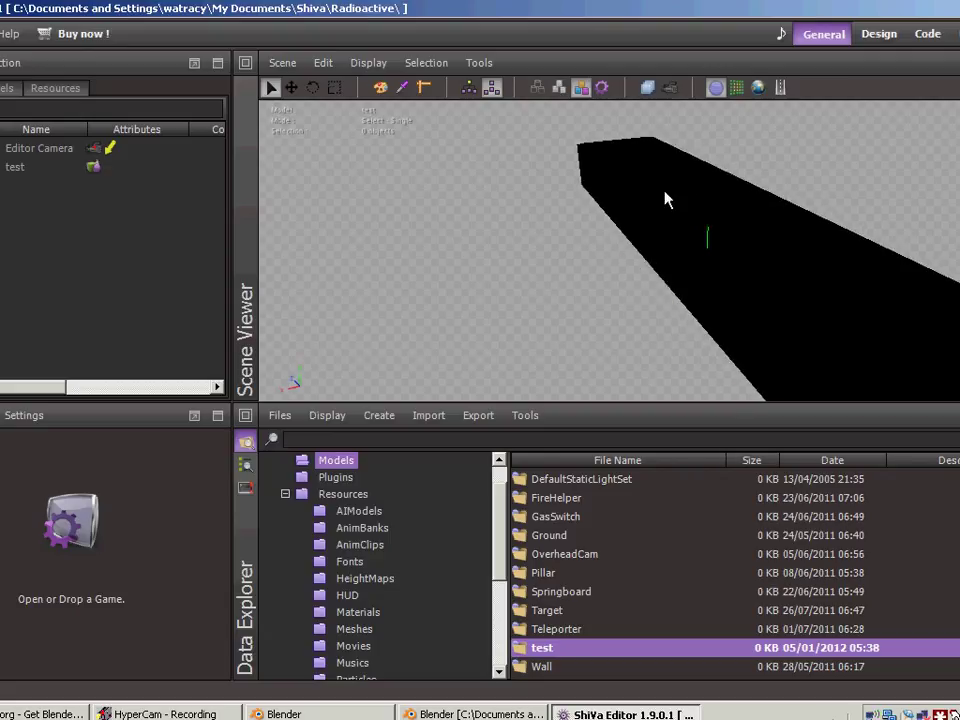
{"action": "left_click", "coordinate": [602, 87]}
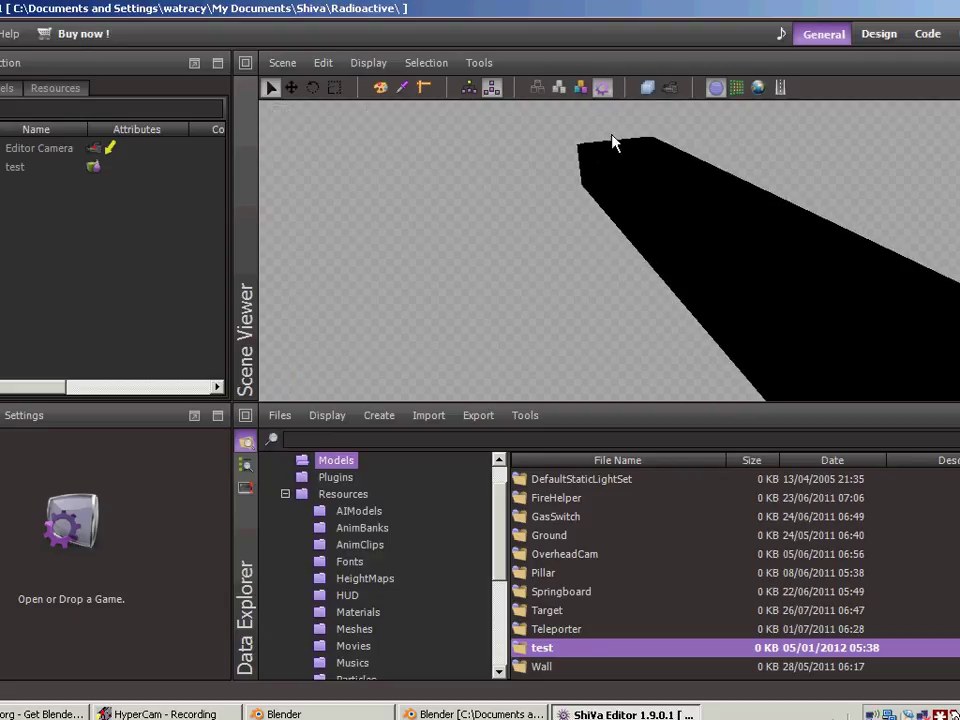
Step: In the Design layout, load BallMaterial into the Material Editor and apply it to the test model
{"action": "left_click", "coordinate": [878, 34]}
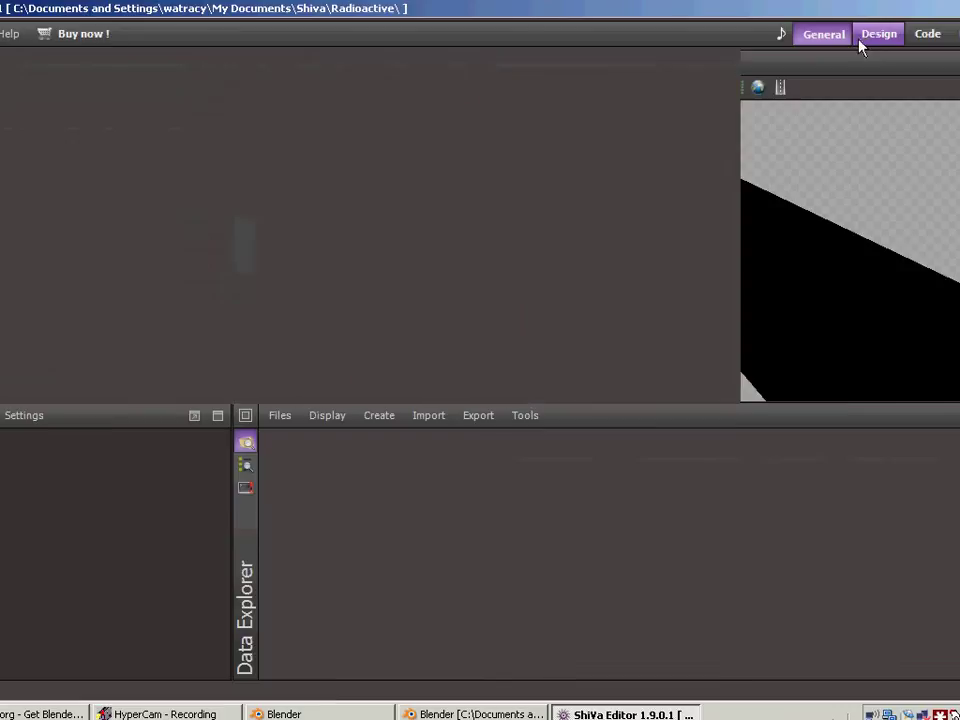
{"action": "left_click", "coordinate": [920, 185]}
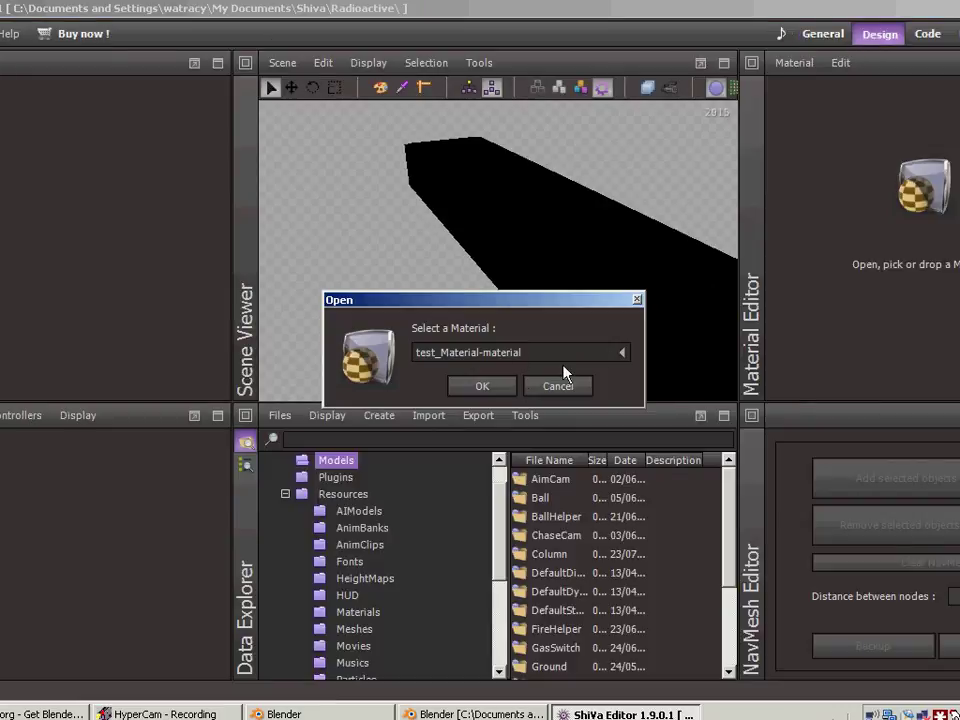
{"action": "left_click", "coordinate": [620, 353]}
{"action": "left_click", "coordinate": [469, 367]}
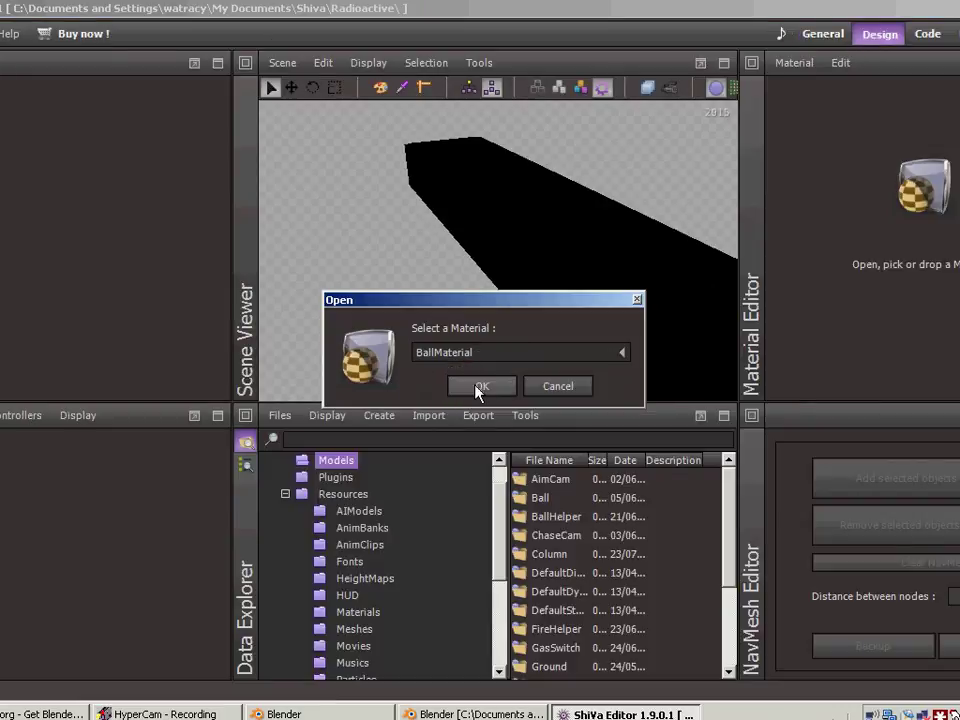
{"action": "left_click", "coordinate": [478, 387]}
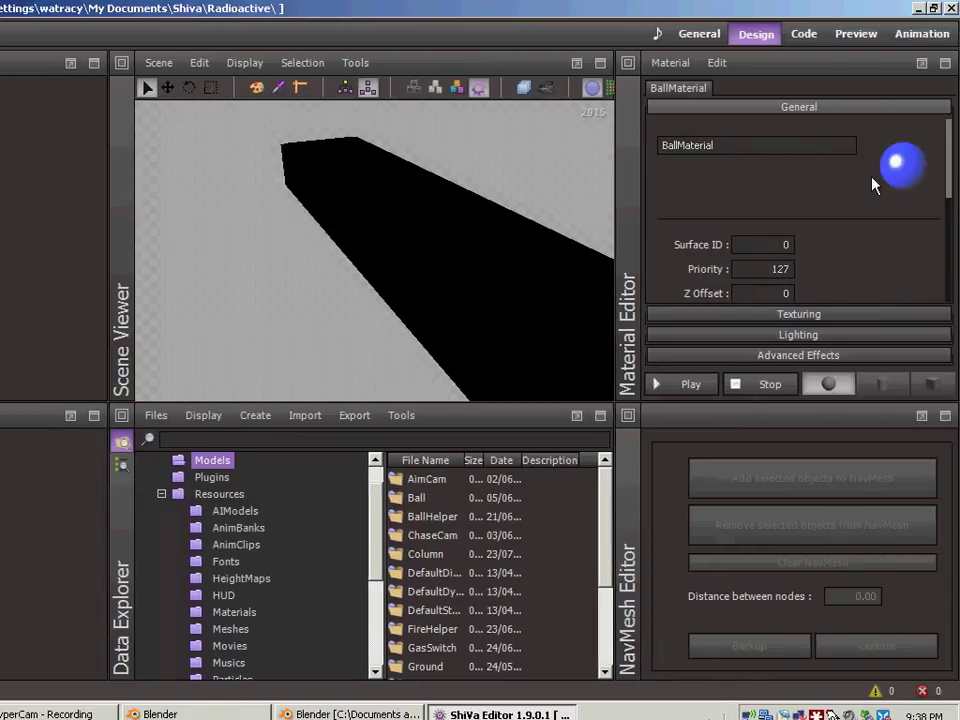
{"action": "left_click_drag", "start_coordinate": [897, 175], "coordinate": [530, 267]}
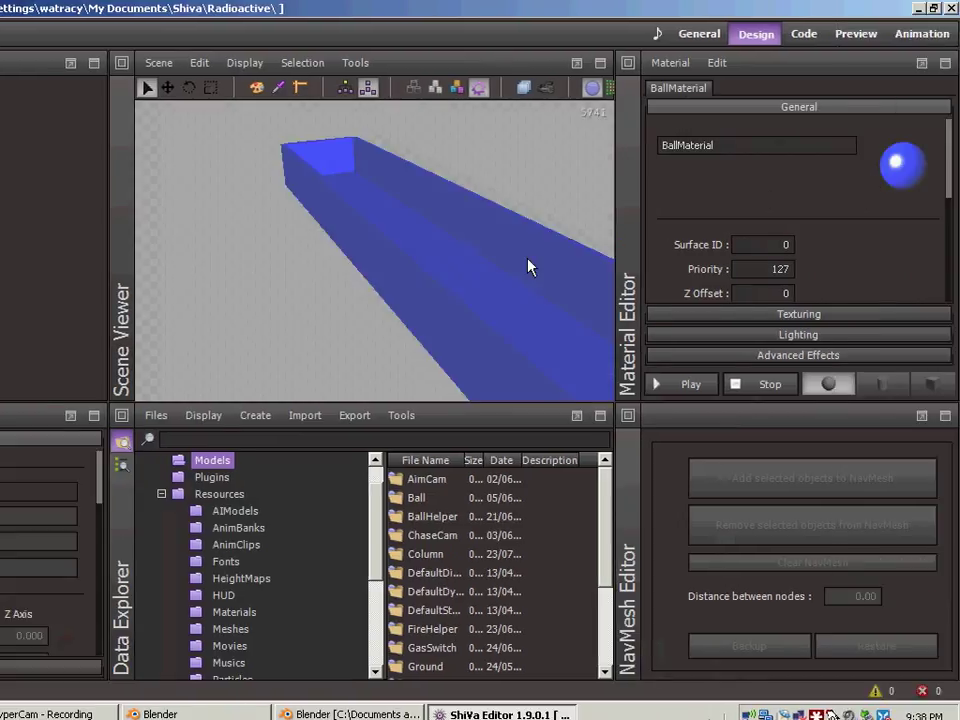
Step: Return to the General layout and examine the walls and floor of the textured box from several angles
{"action": "left_click", "coordinate": [706, 38]}
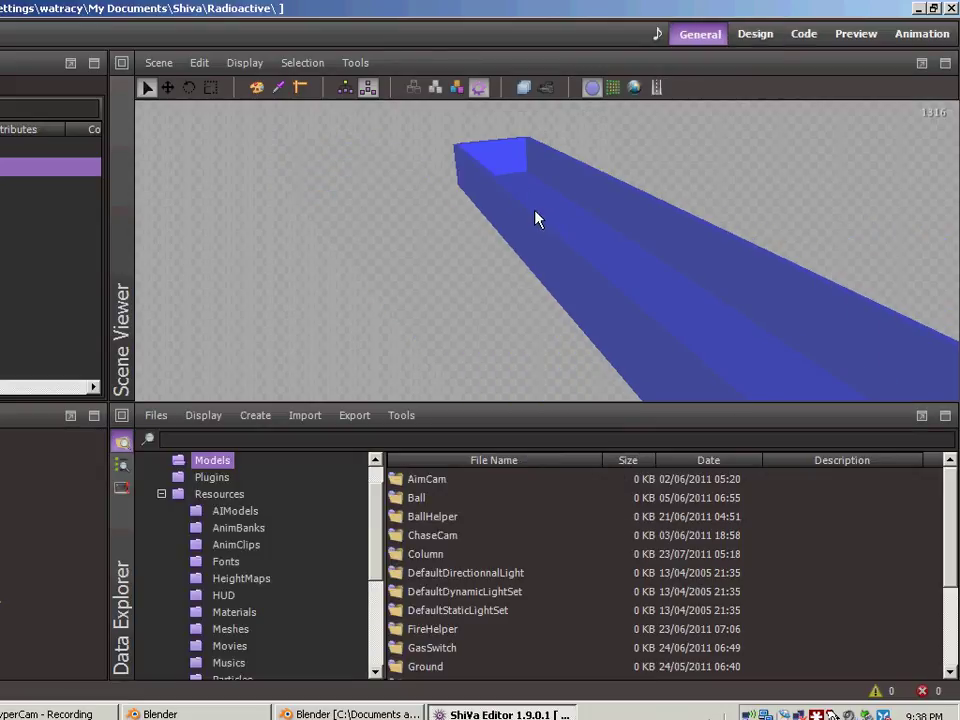
{"action": "middle_click_drag", "start_coordinate": [605, 240], "coordinate": [545, 232]}
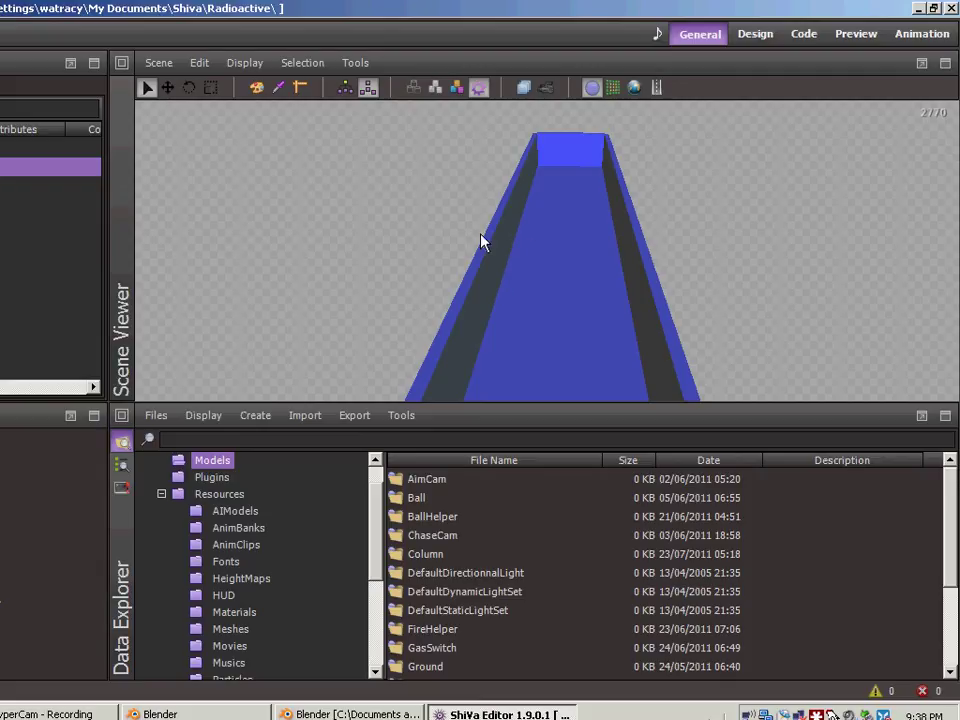
{"action": "middle_click_drag", "start_coordinate": [534, 259], "coordinate": [567, 304]}
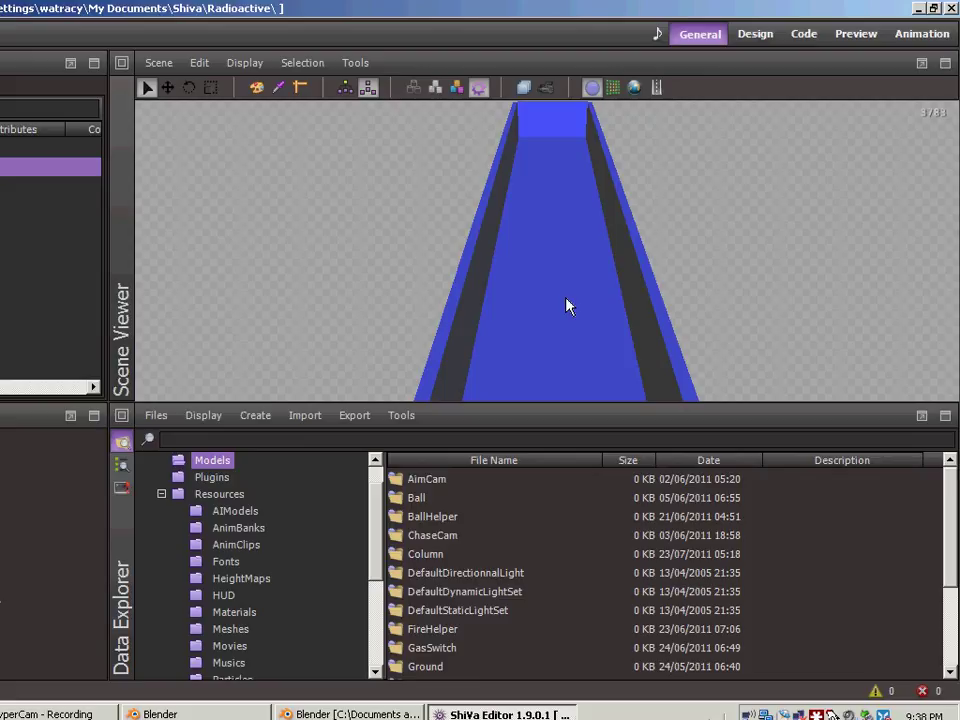